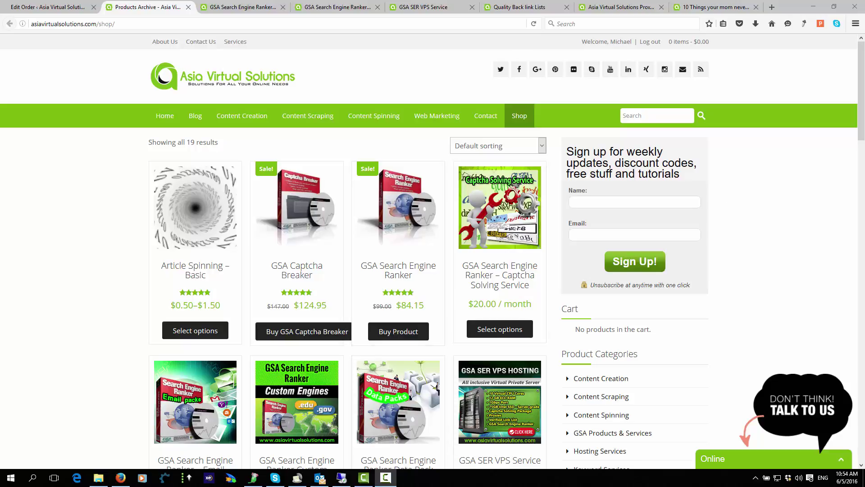
# - Switch to GSA Search Engine Ranker, dismiss the welcome wizard, and set the status bar's speed statistic to VpM - Verifications per Minute
pyautogui.click(185, 479)
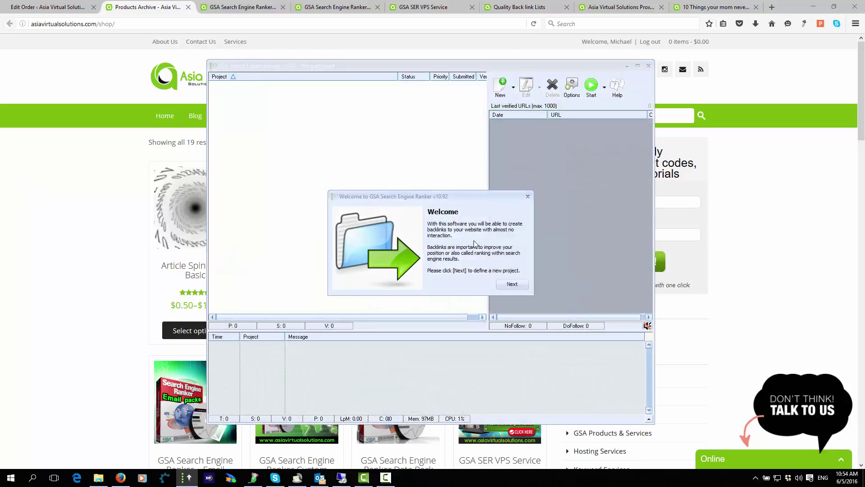
pyautogui.click(528, 196)
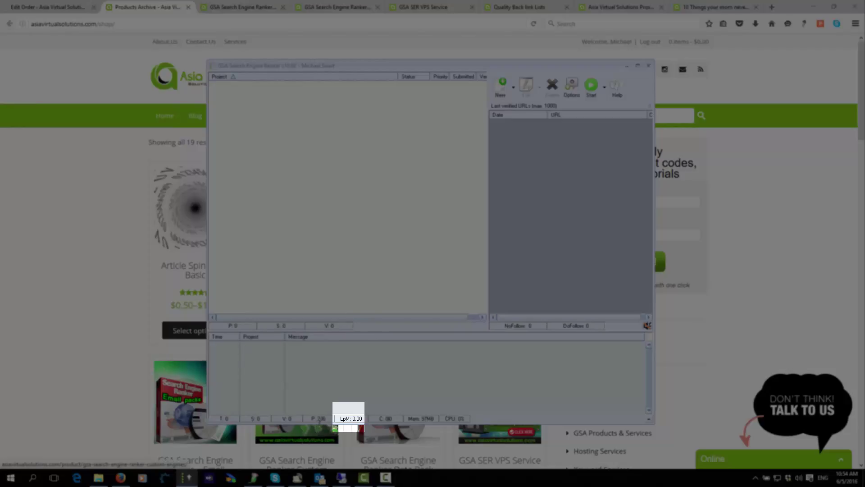
pyautogui.click(356, 420)
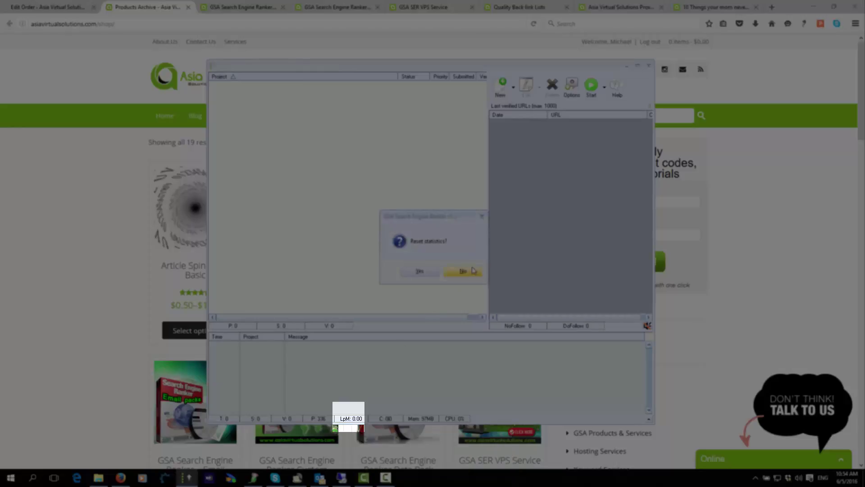
pyautogui.click(463, 272)
pyautogui.rightClick(349, 421)
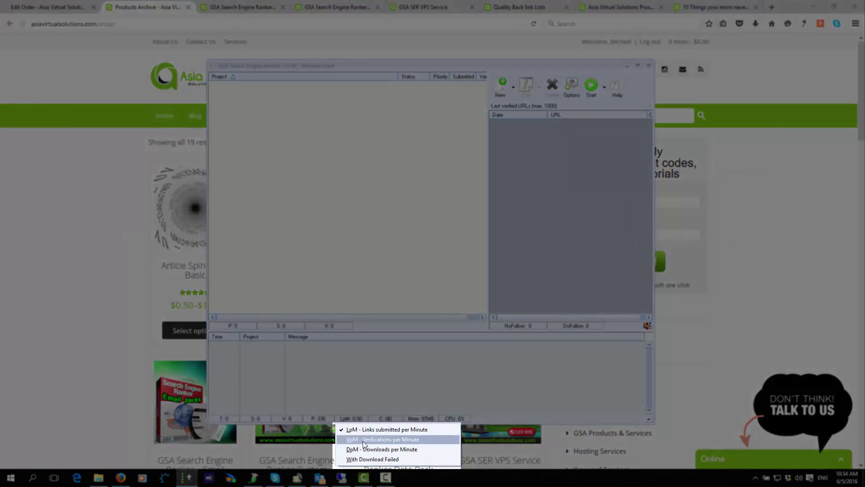
pyautogui.click(388, 440)
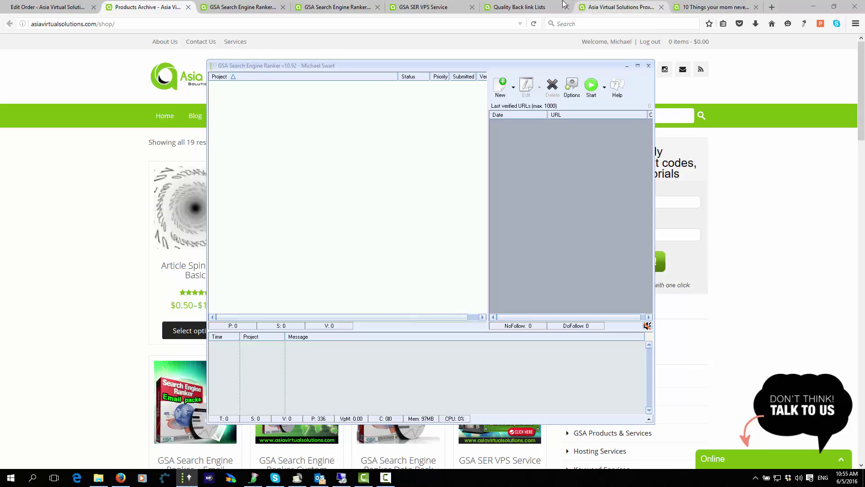
# - View the GSA SER VPS Service product page in the browser and close it
pyautogui.click(447, 7)
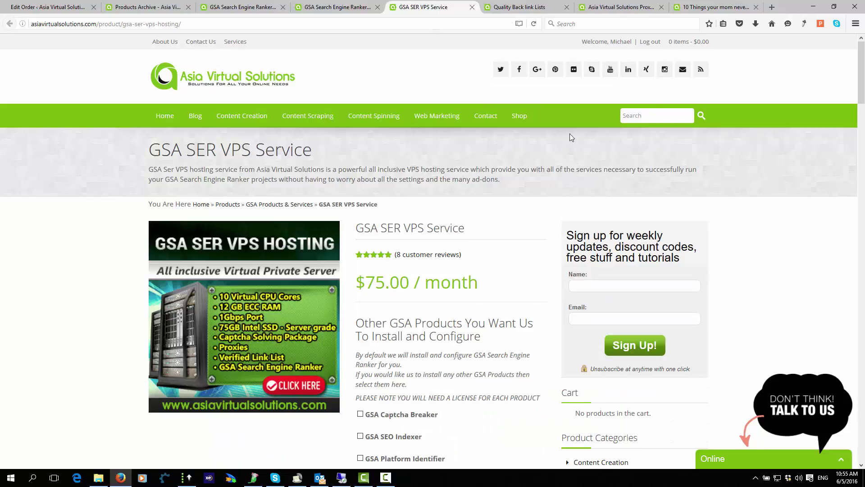
pyautogui.moveTo(862, 76)
pyautogui.mouseDown()
pyautogui.moveTo(863, 289)
pyautogui.moveTo(863, 63)
pyautogui.mouseUp()
pyautogui.click(471, 7)
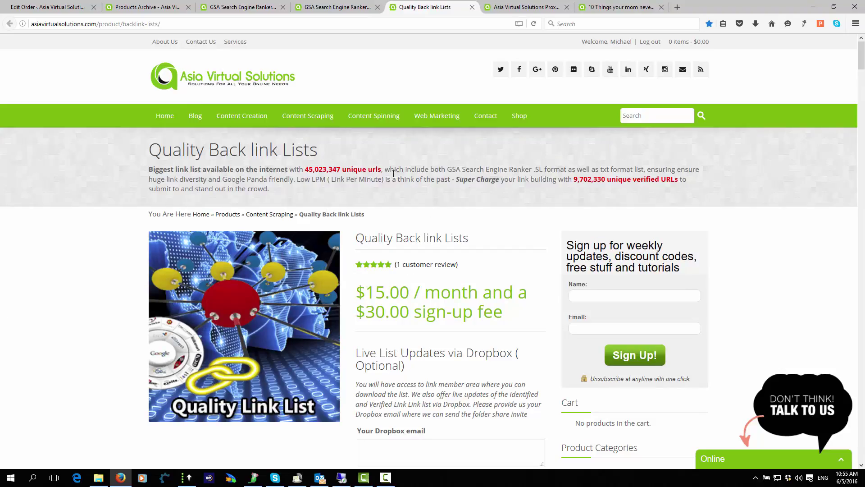
# - Review the identified and verified URL category figures on the Quality Back link Lists page
pyautogui.moveTo(861, 56); pyautogui.dragTo(714, 53)
pyautogui.moveTo(862, 59); pyautogui.dragTo(862, 113)
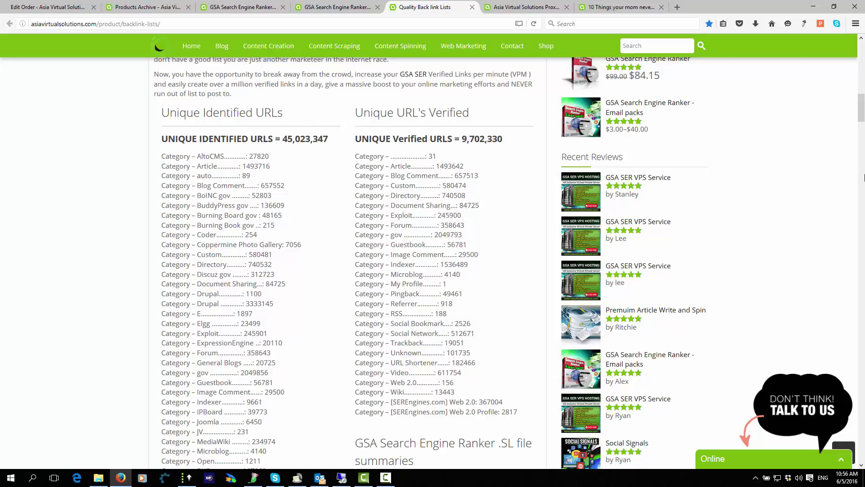
pyautogui.moveTo(862, 111); pyautogui.dragTo(862, 84)
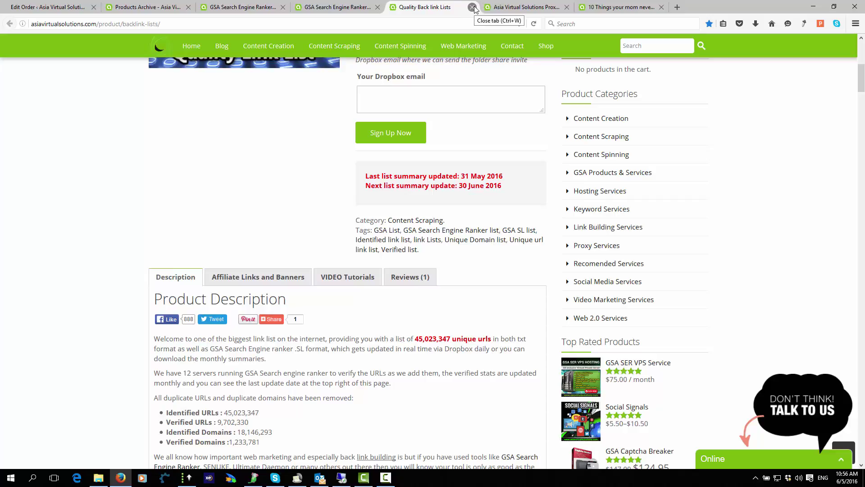
# - On the Proxy service page, choose 100 Dedicated Proxies to view the monthly price
pyautogui.click(528, 8)
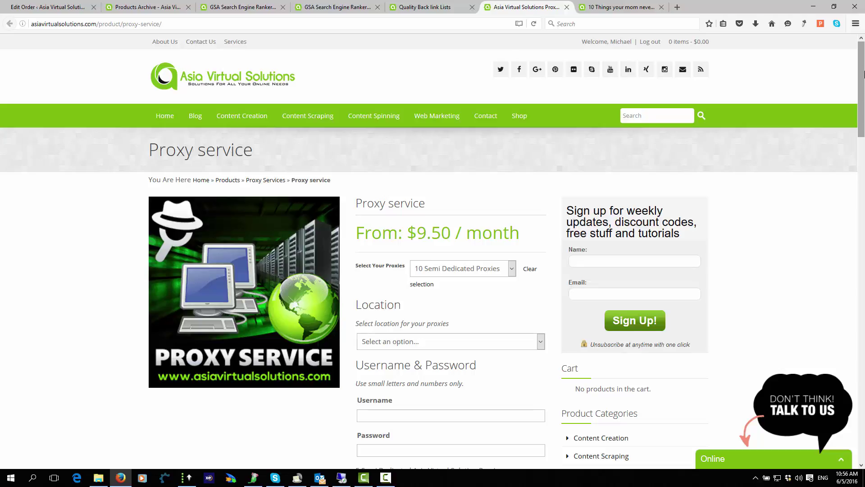
pyautogui.scroll(-2, 862, 75)
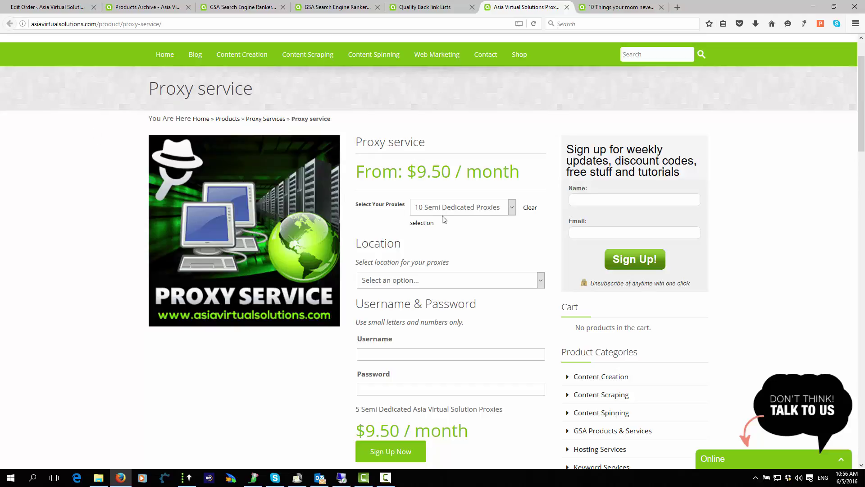
pyautogui.click(513, 208)
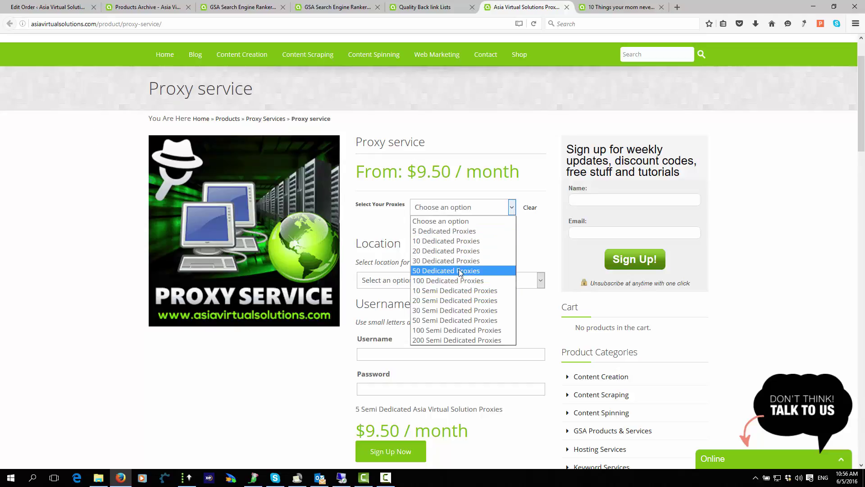
pyautogui.click(545, 238)
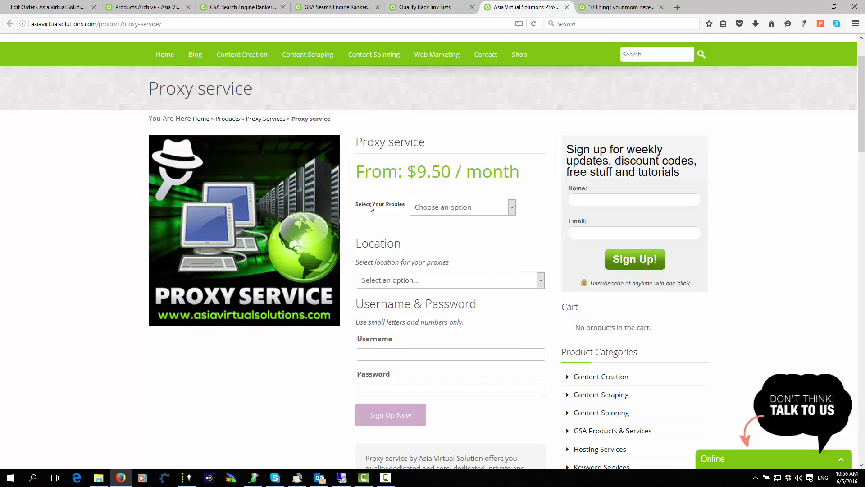
pyautogui.click(513, 208)
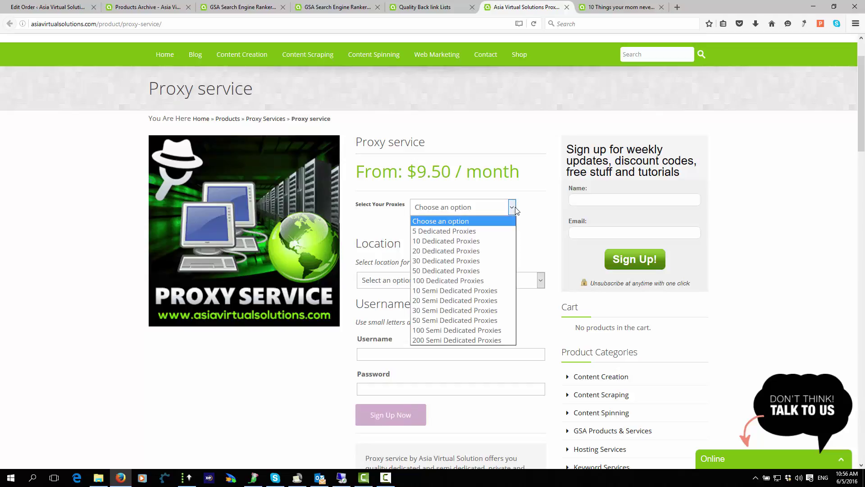
pyautogui.click(455, 280)
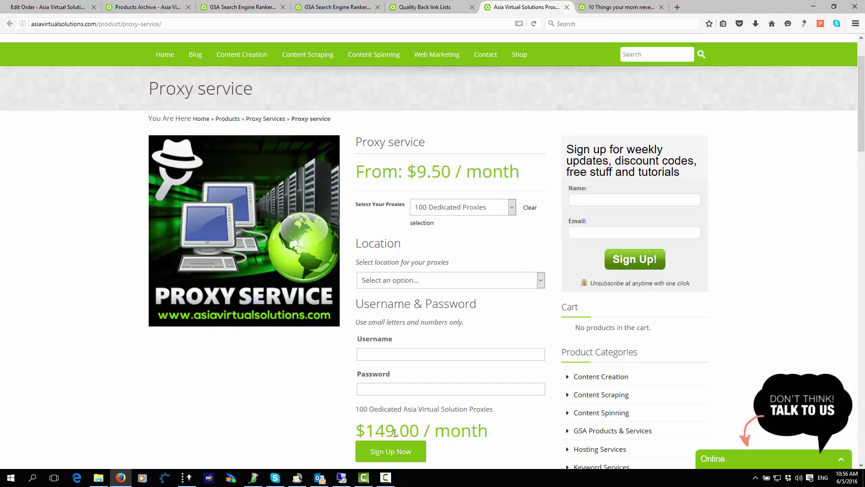
# - Choose 20 Dedicated Proxies to compare the monthly price and close the Proxy service page
pyautogui.click(513, 208)
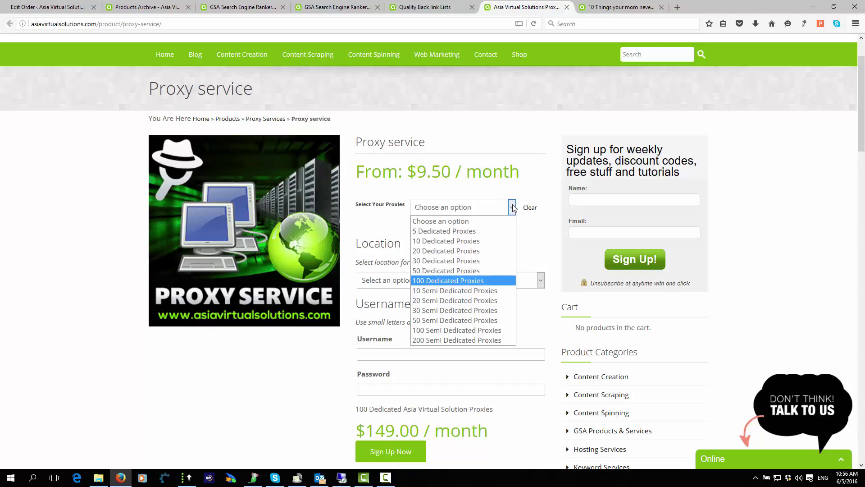
pyautogui.click(440, 255)
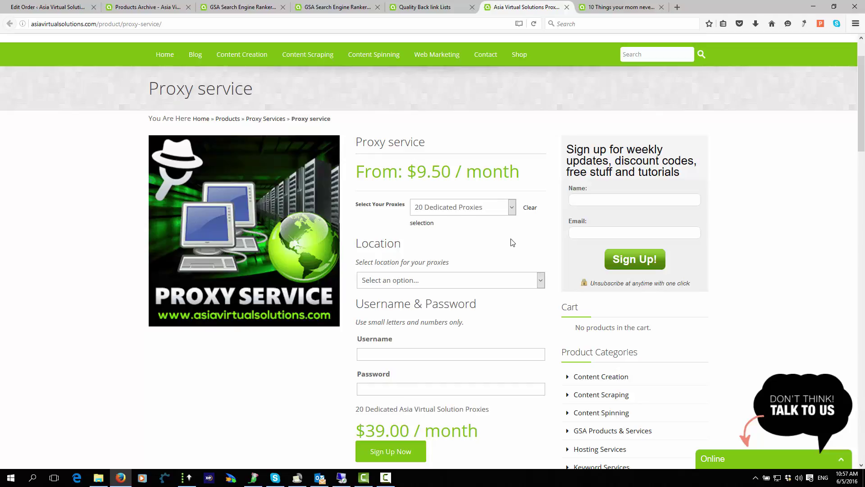
pyautogui.click(567, 8)
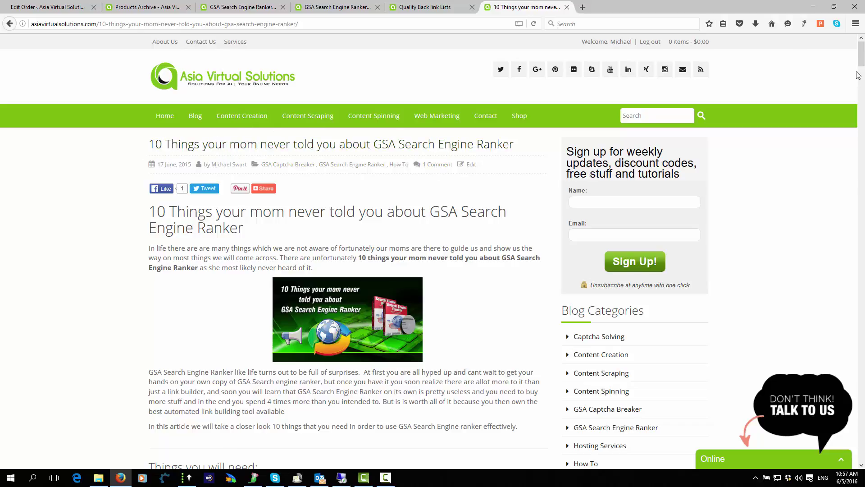
# - Skim the article "10 Things your mom never told you about GSA Search Engine Ranker" and the Email packs page, closing both
pyautogui.moveTo(863, 55); pyautogui.dragTo(862, 81)
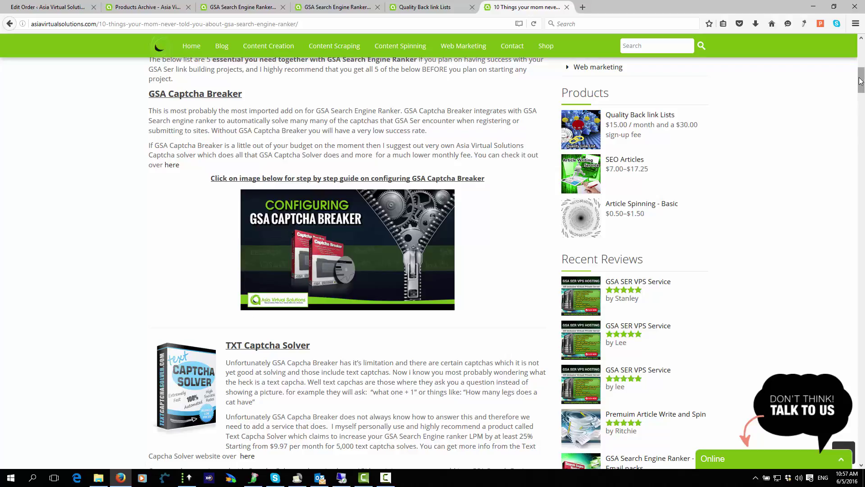
pyautogui.moveTo(862, 81); pyautogui.dragTo(860, 42)
pyautogui.click(566, 7)
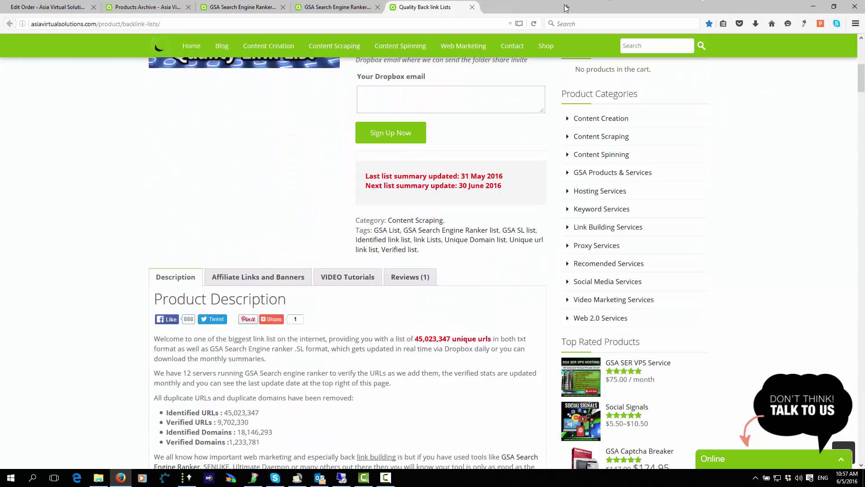
pyautogui.click(320, 7)
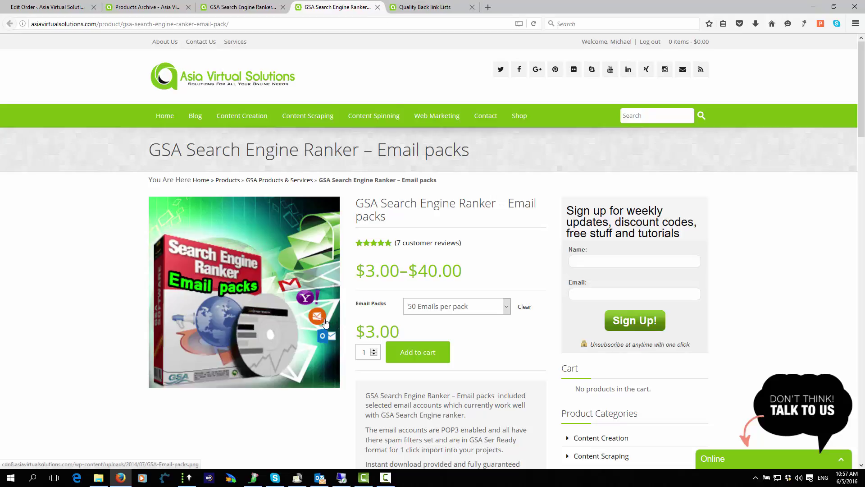
pyautogui.click(378, 8)
# - On the GSA Search Engine Ranker Data Pack page, try the 2 Tier data pack and return the selection to 1 Tier
pyautogui.click(229, 7)
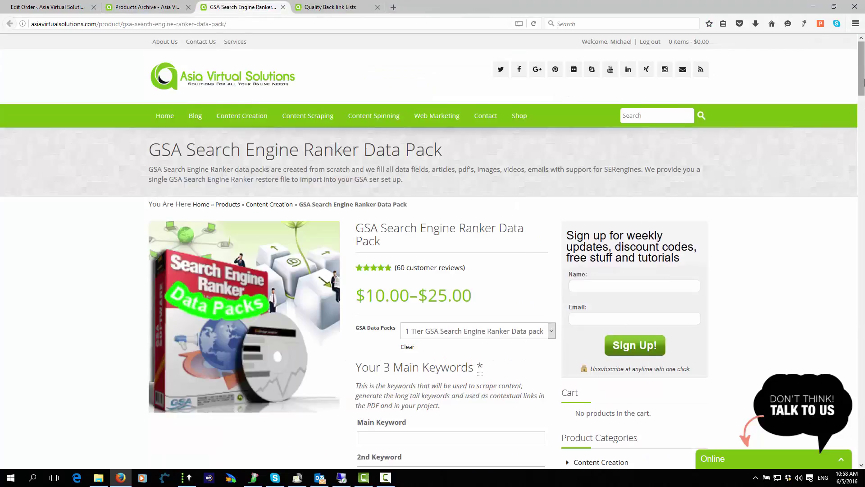
pyautogui.moveTo(862, 85); pyautogui.dragTo(861, 101)
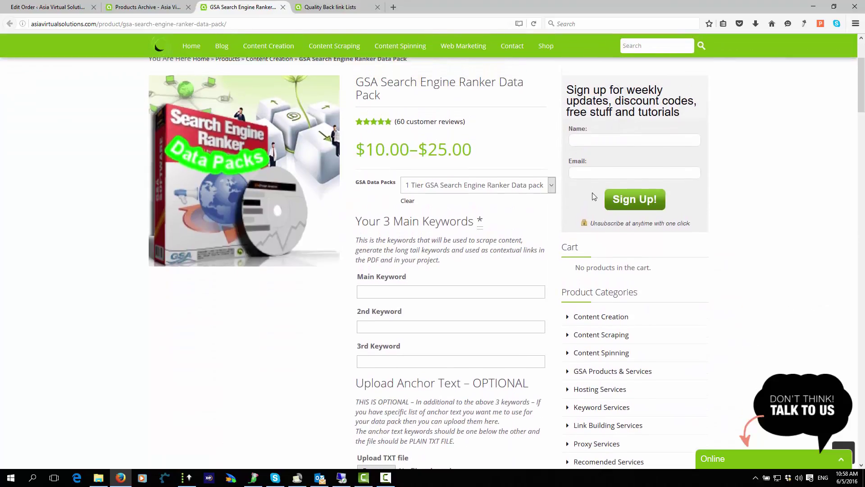
pyautogui.click(551, 185)
pyautogui.click(432, 218)
pyautogui.click(550, 189)
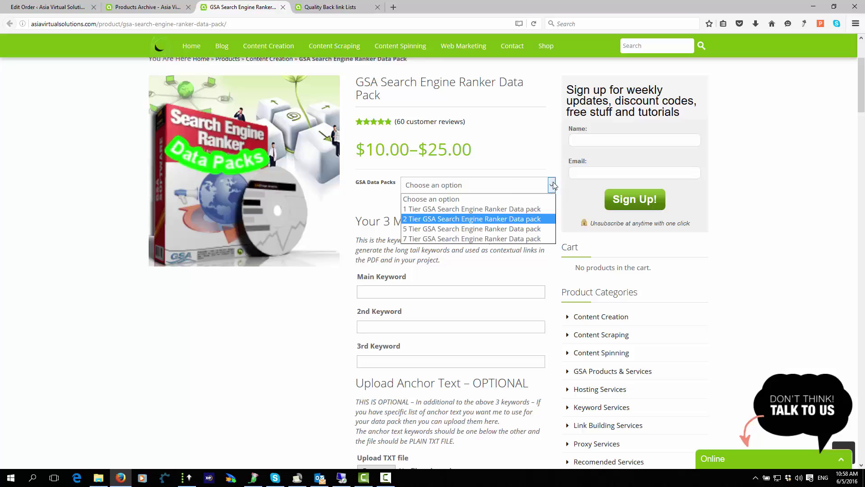
pyautogui.click(450, 208)
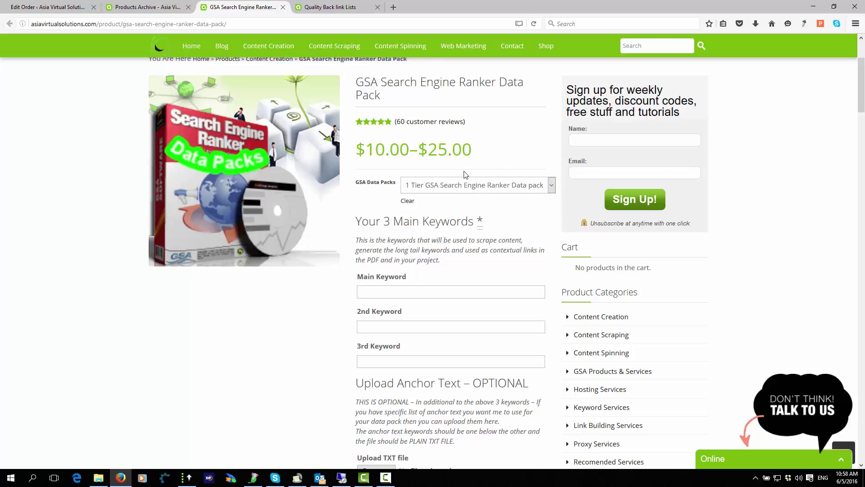
# - Look over the available data pack tiers up to 7 Tier and close the Data Pack page
pyautogui.moveTo(861, 86)
pyautogui.mouseDown()
pyautogui.moveTo(862, 146)
pyautogui.moveTo(863, 70)
pyautogui.mouseUp()
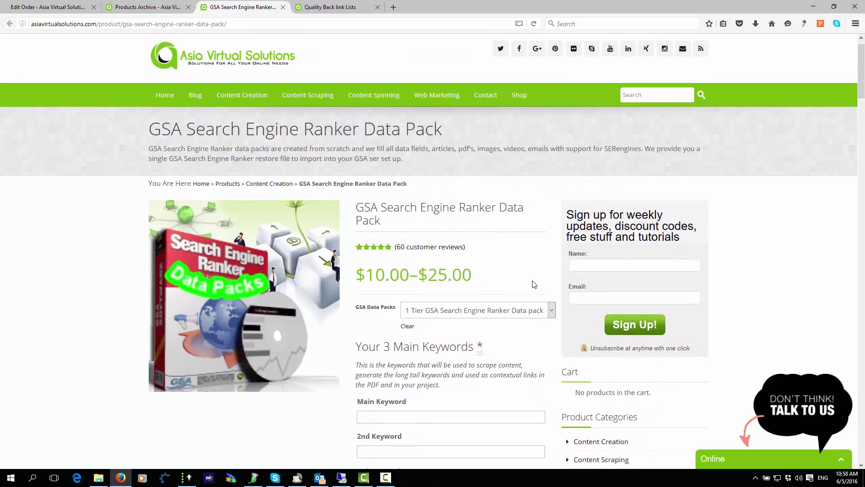
pyautogui.click(550, 312)
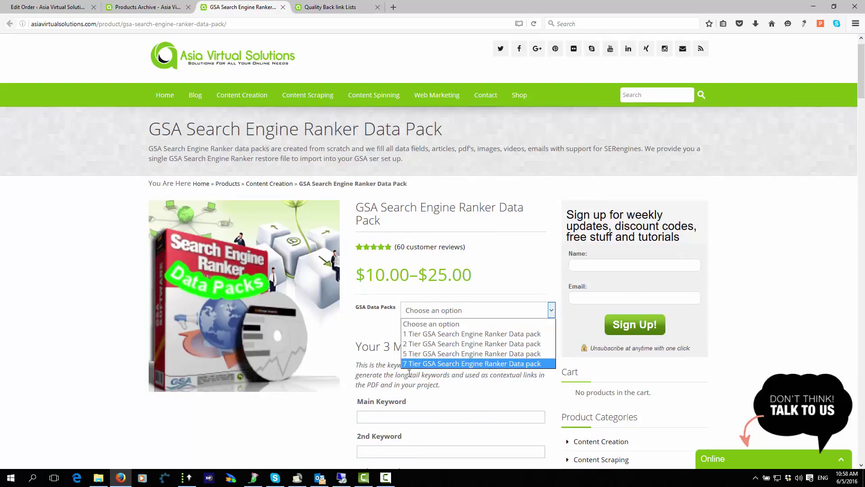
pyautogui.click(330, 412)
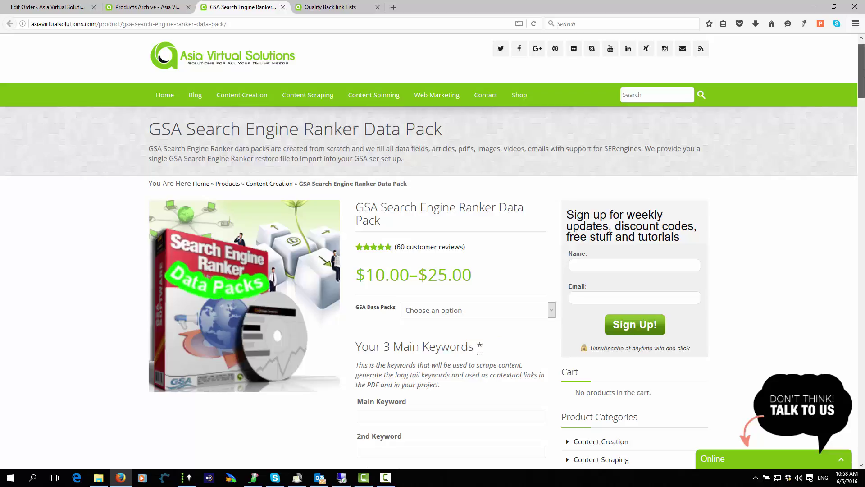
pyautogui.scroll(1, 862, 70)
pyautogui.click(282, 8)
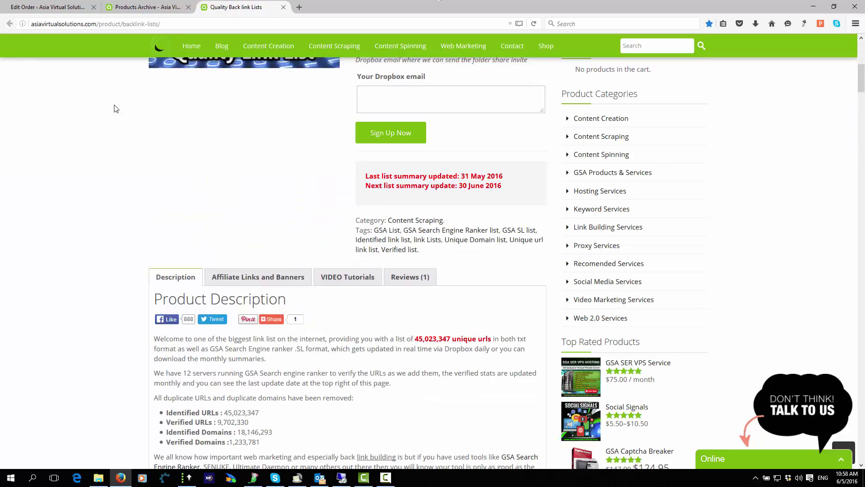
# - Switch to the remote desktop session and show VpM instead of LpM in GSA Search Engine Ranker's status bar without resetting statistics
pyautogui.moveTo(339, 482)
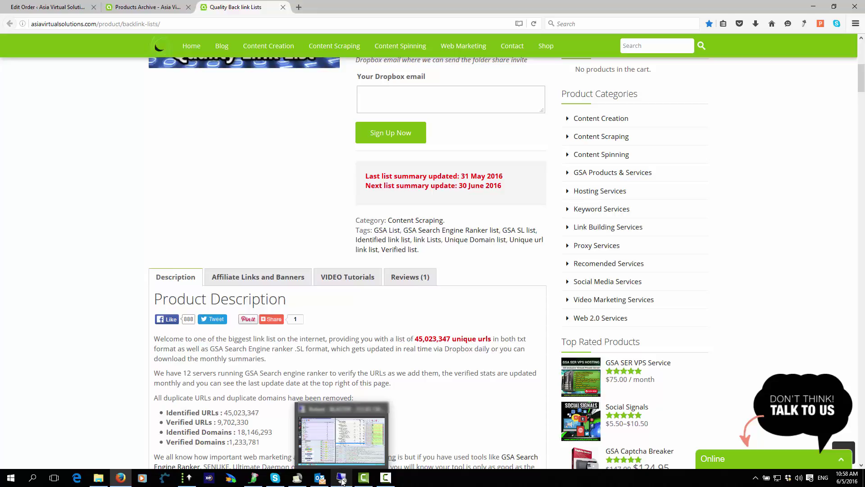
pyautogui.click(341, 479)
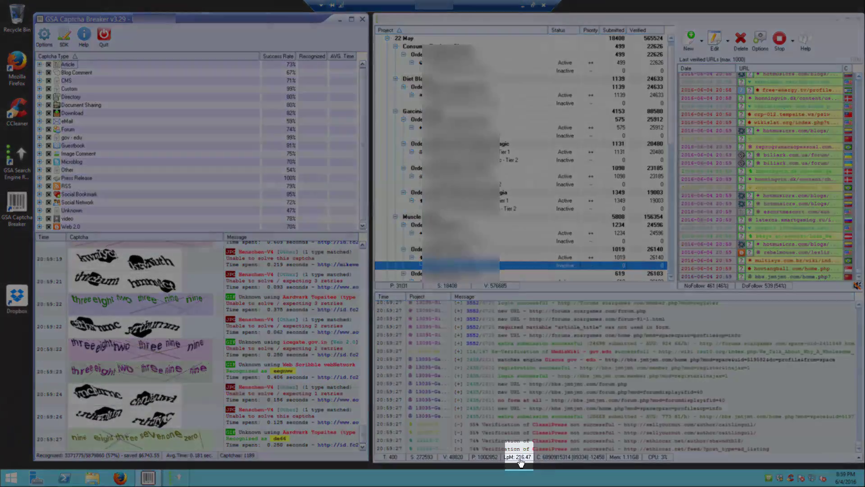
pyautogui.click(520, 457)
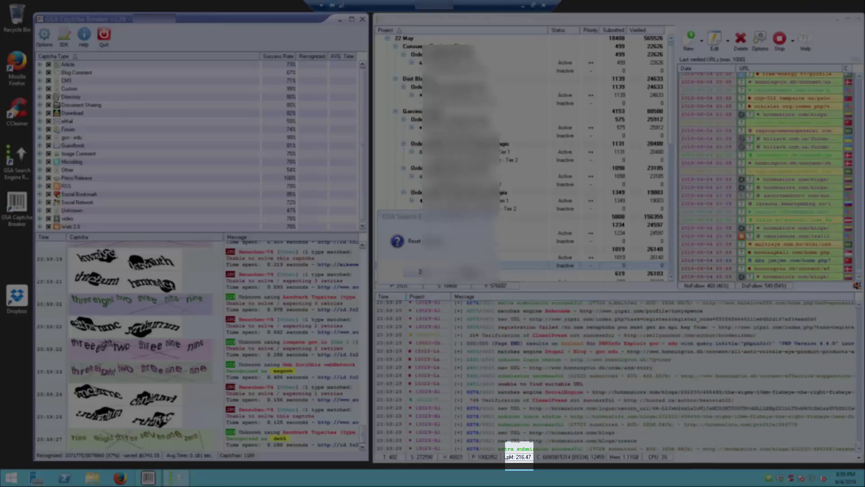
pyautogui.click(469, 271)
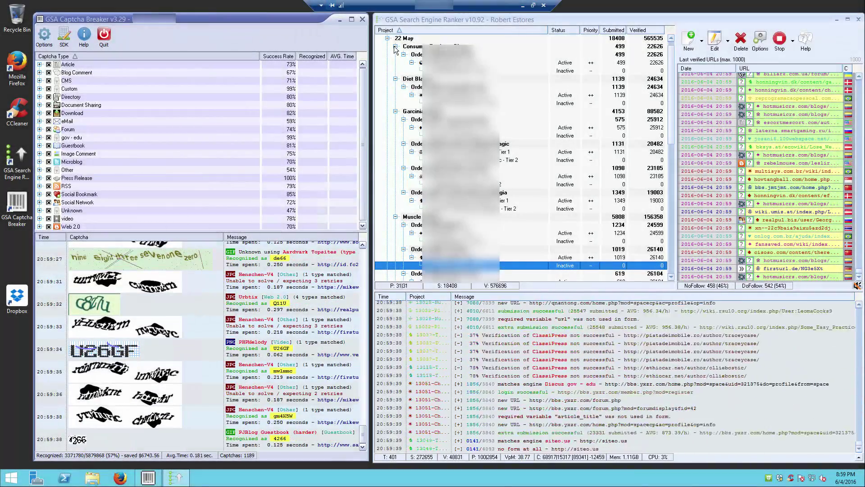
# - Collapse the first two project groups under 22 May in the GSA Search Engine Ranker project list
pyautogui.click(395, 46)
pyautogui.click(395, 54)
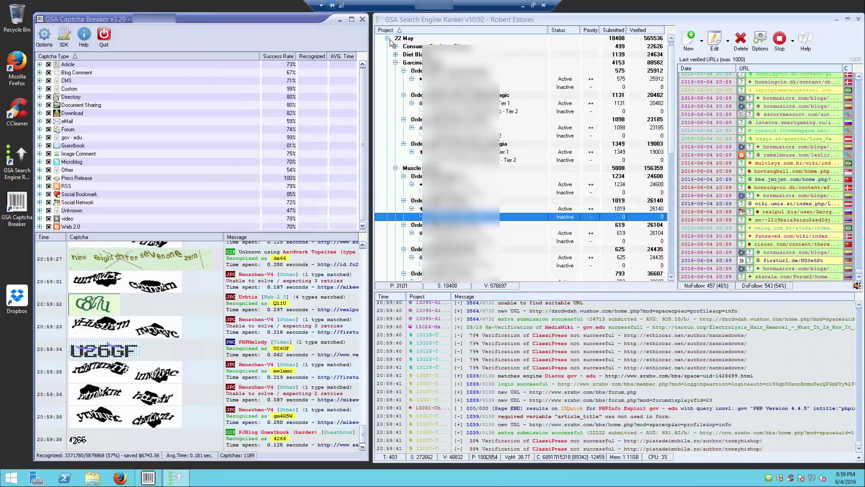
pyautogui.scroll(1, 390, 51)
pyautogui.click(387, 46)
pyautogui.click(387, 47)
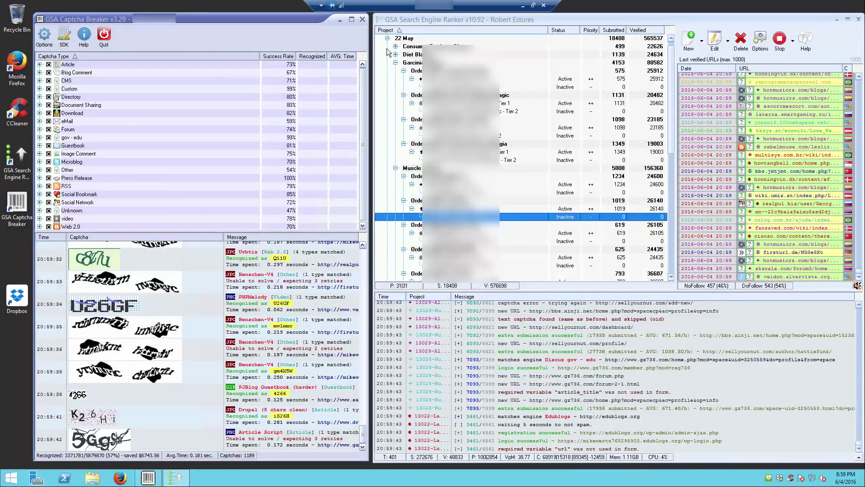
# - Collapse the 5 June folder and the three remaining expanded project groups under 22 May in the project list
pyautogui.click(387, 38)
pyautogui.click(387, 55)
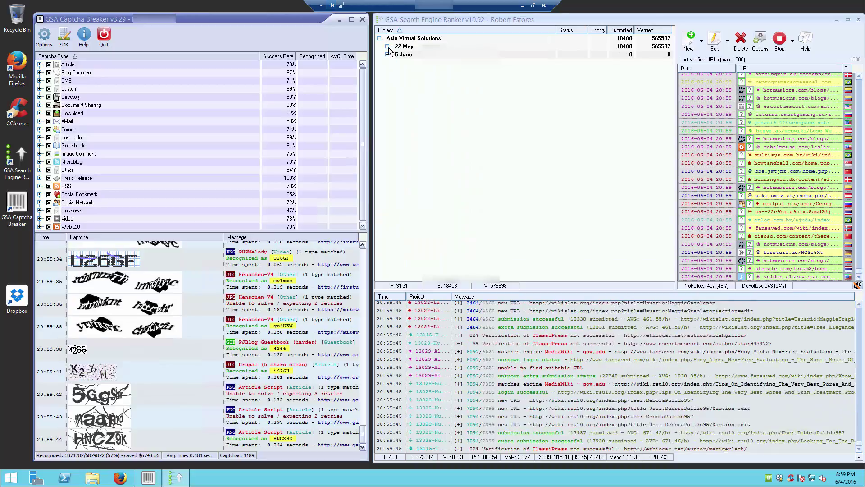
pyautogui.click(387, 46)
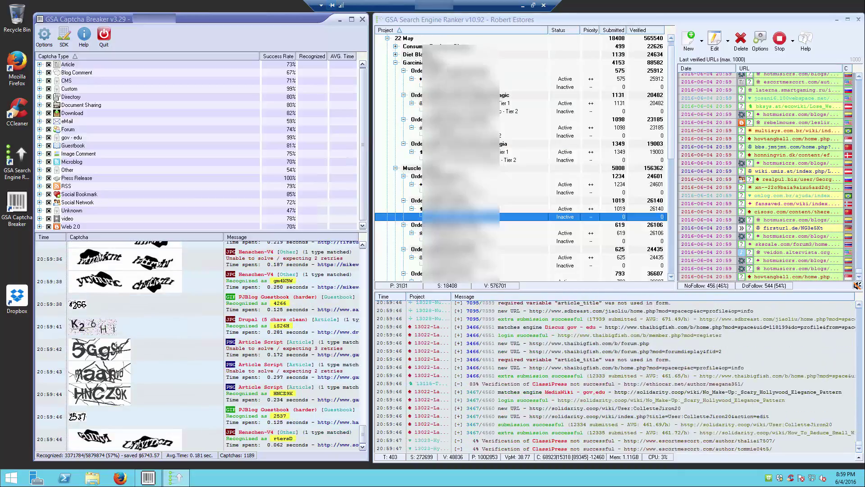
pyautogui.moveTo(672, 156); pyautogui.dragTo(671, 75)
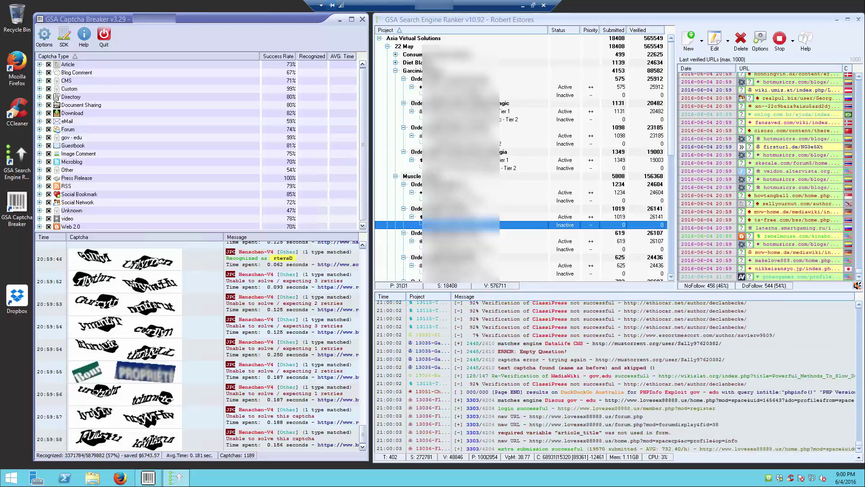
pyautogui.click(395, 71)
pyautogui.click(396, 79)
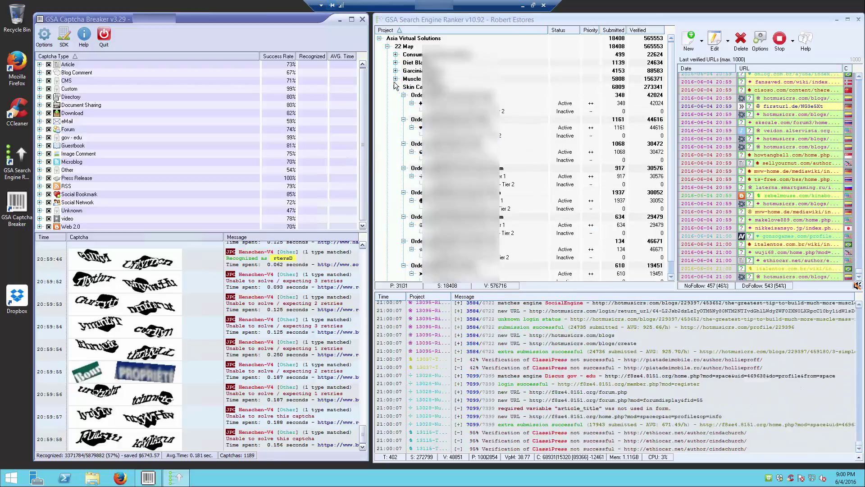
pyautogui.click(395, 87)
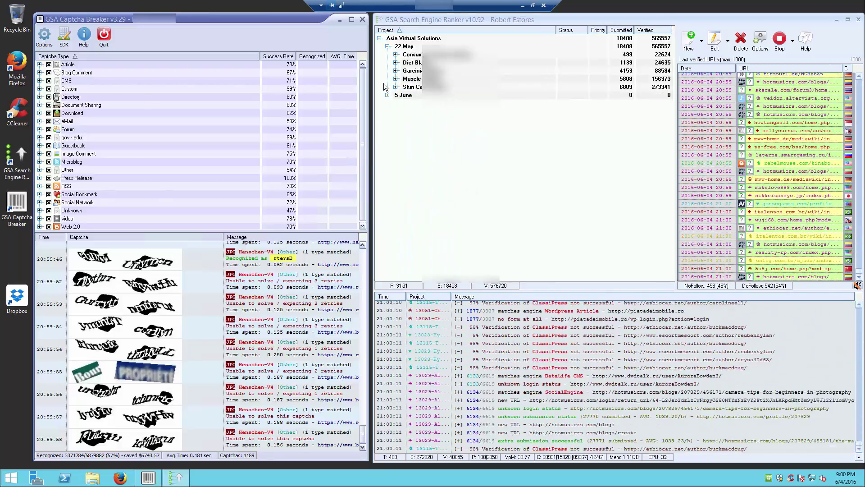
# - Expand the first project group under 22 May and open the project data of its active Marula Silk Tier 1 project
pyautogui.click(396, 63)
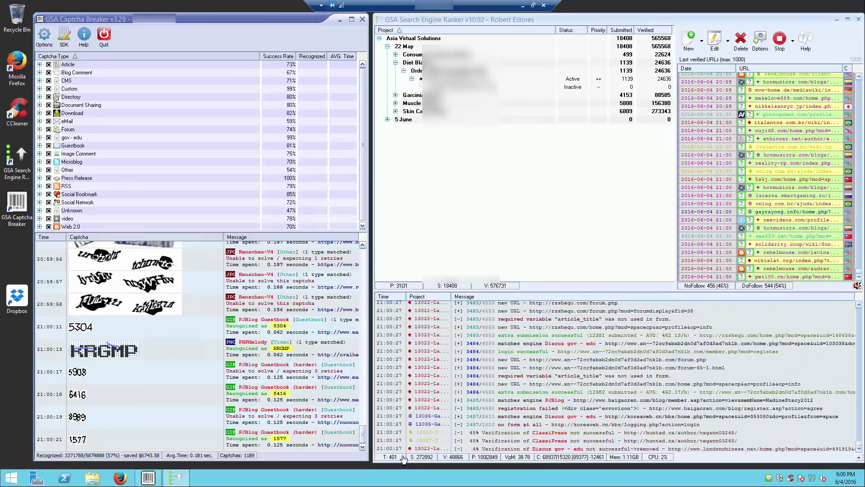
pyautogui.click(395, 63)
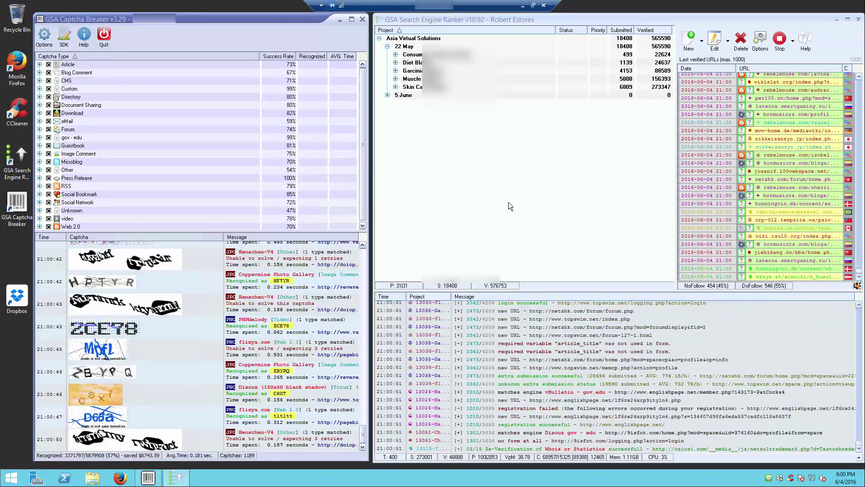
pyautogui.click(395, 54)
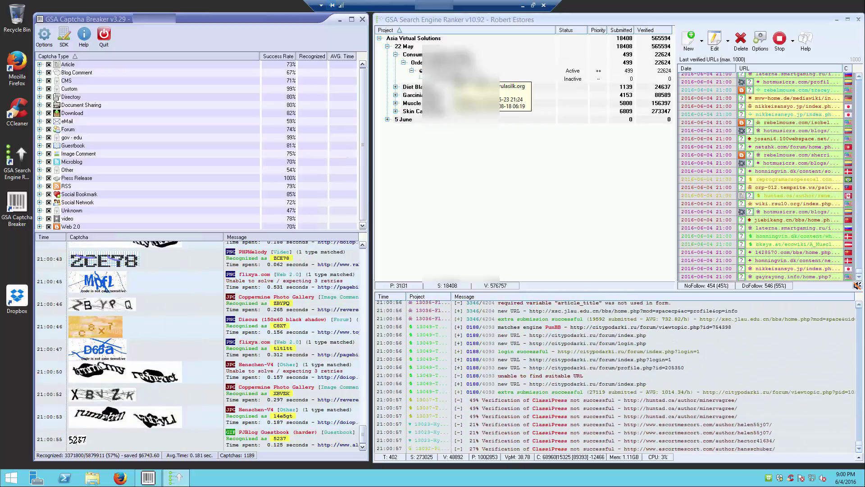
pyautogui.click(474, 70)
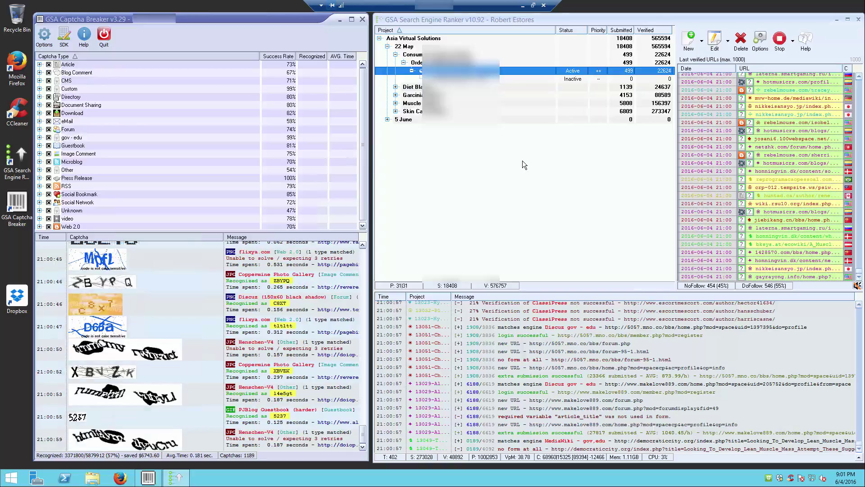
pyautogui.press('Left')
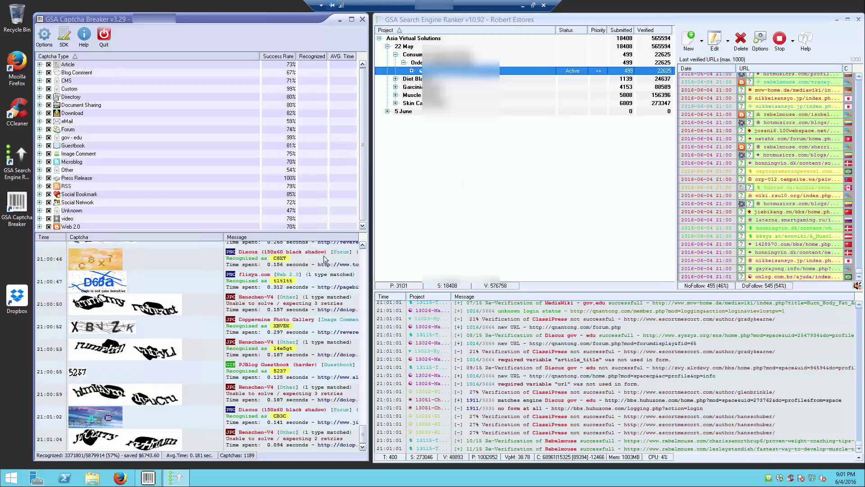
pyautogui.click(178, 484)
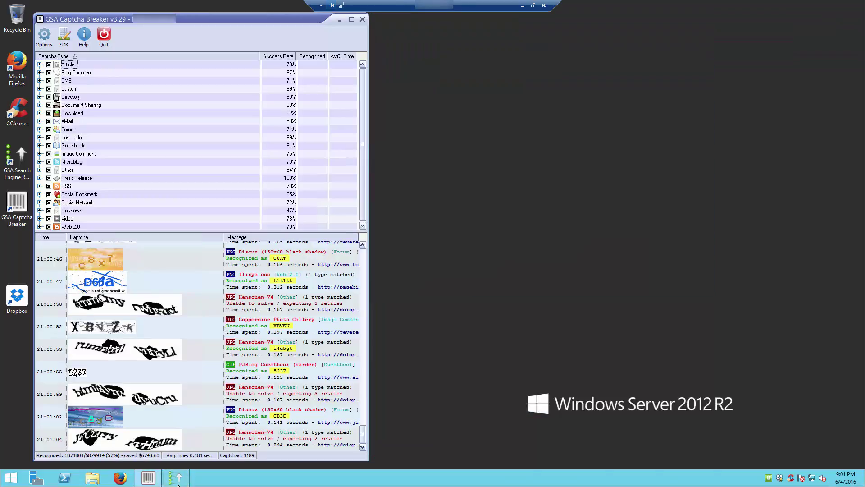
pyautogui.click(178, 485)
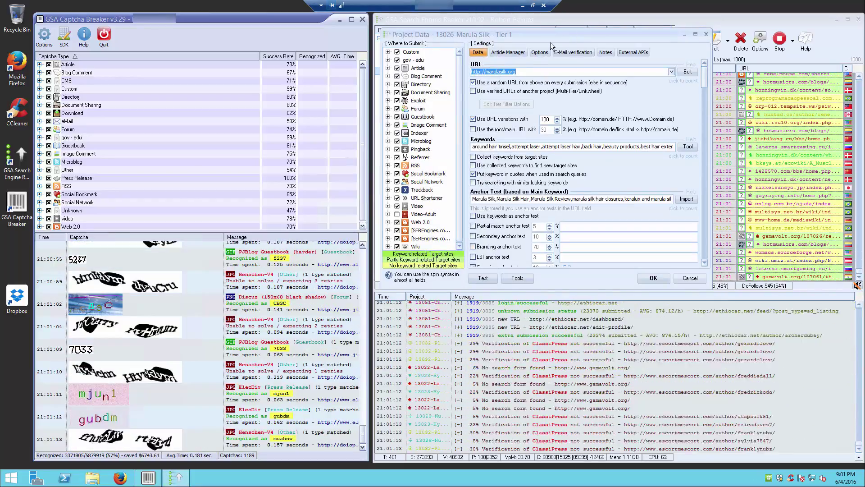
pyautogui.moveTo(551, 36); pyautogui.dragTo(508, 56)
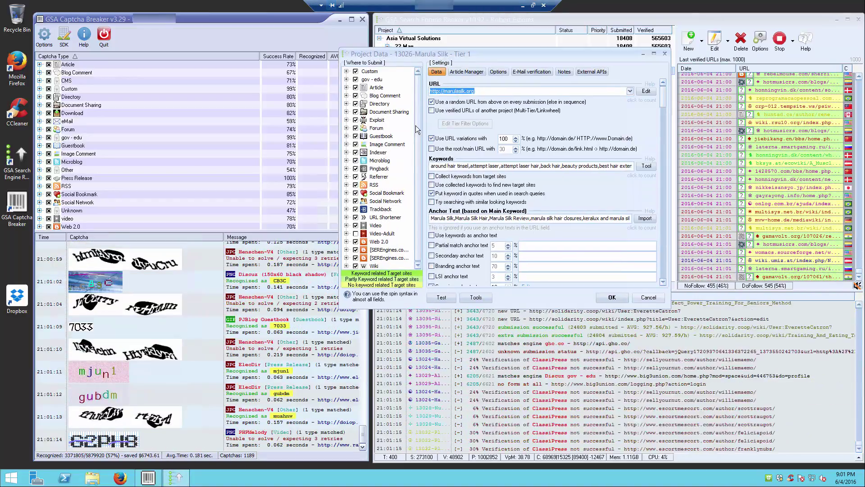
# - Look over the engine selection commands and the submission, target URL and filter options of the Marula Silk Tier 1 project
pyautogui.rightClick(401, 127)
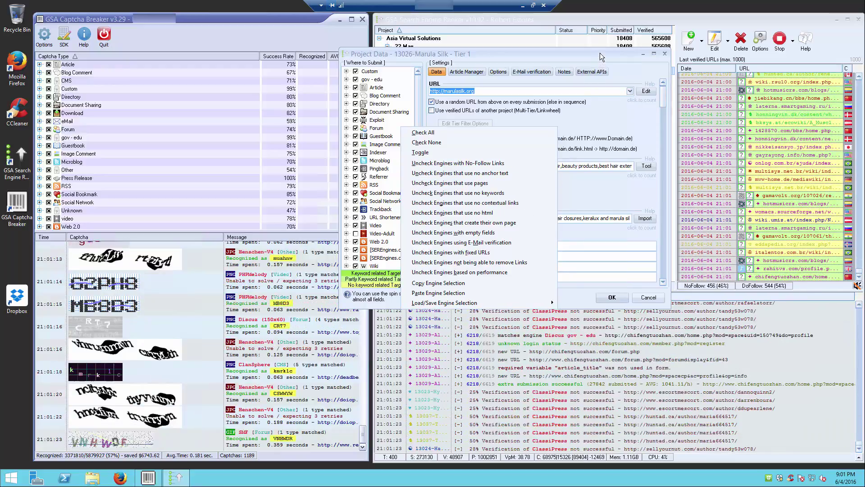
pyautogui.click(762, 54)
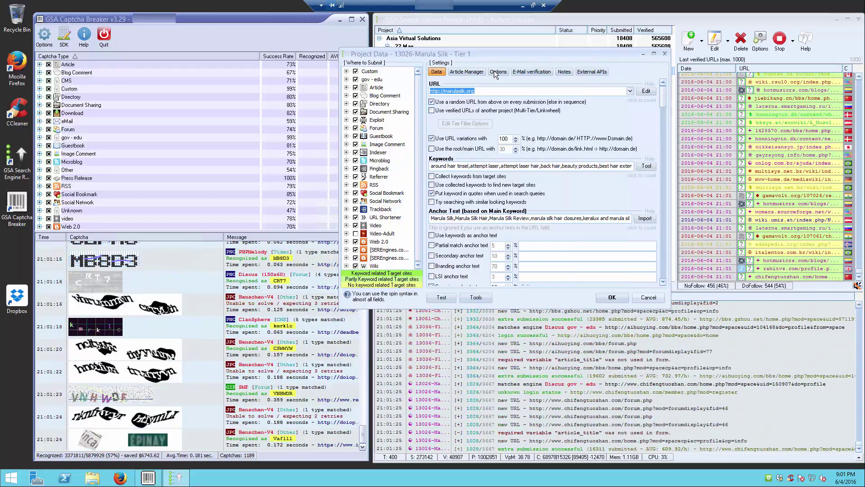
pyautogui.click(497, 73)
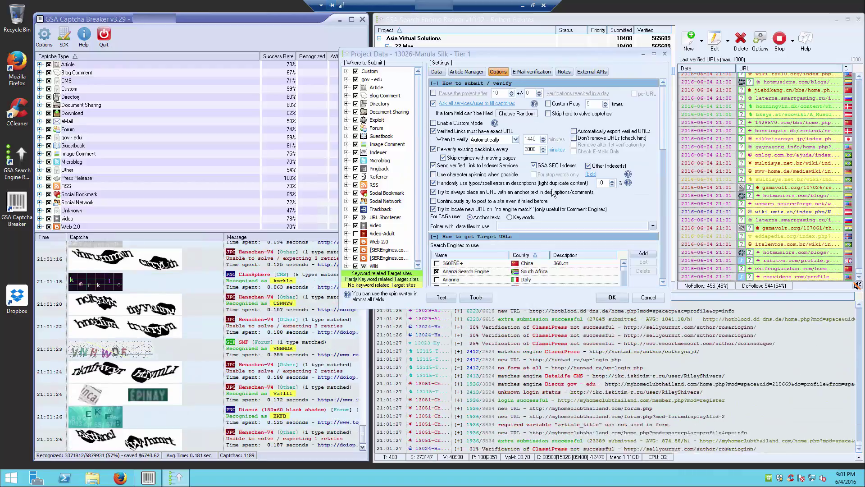
pyautogui.click(664, 281)
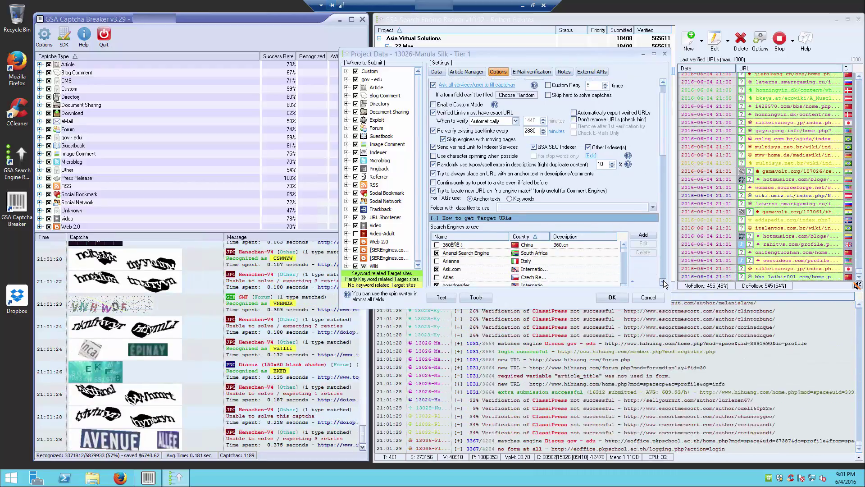
pyautogui.scroll(-10, 664, 277)
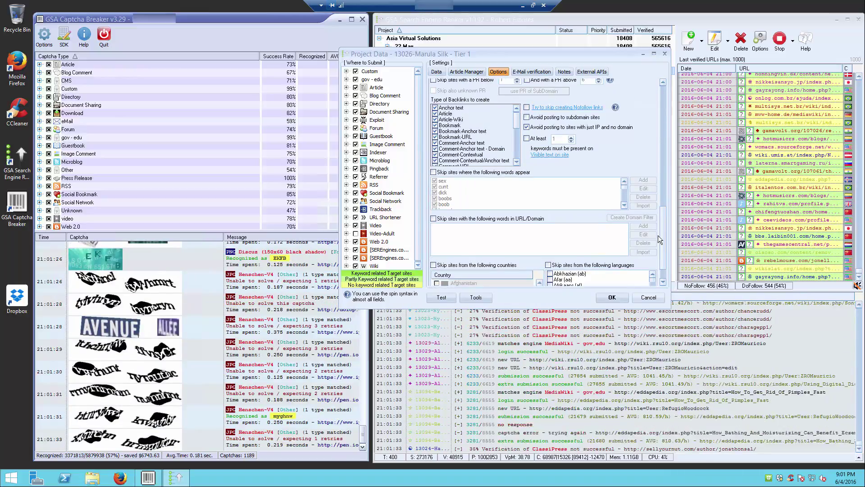
pyautogui.moveTo(663, 236); pyautogui.dragTo(673, 150)
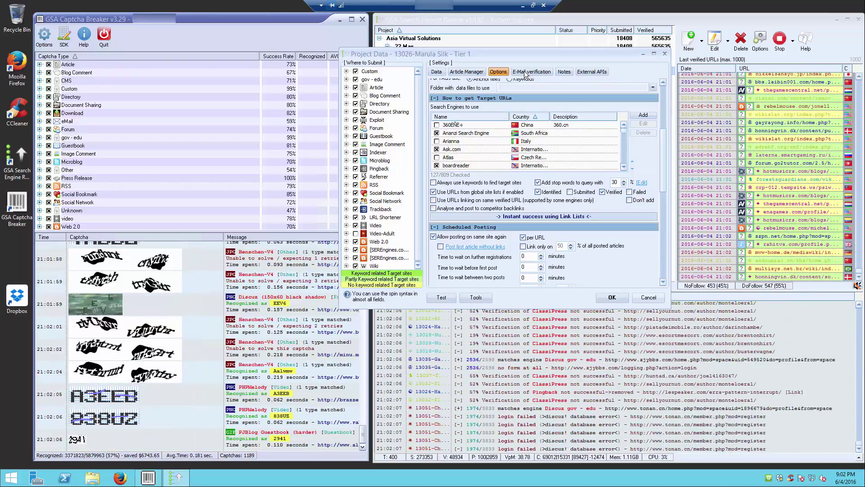
# - Review the project's data, submit/verify options and e-mail verification settings, and close the project data without changes
pyautogui.click(436, 72)
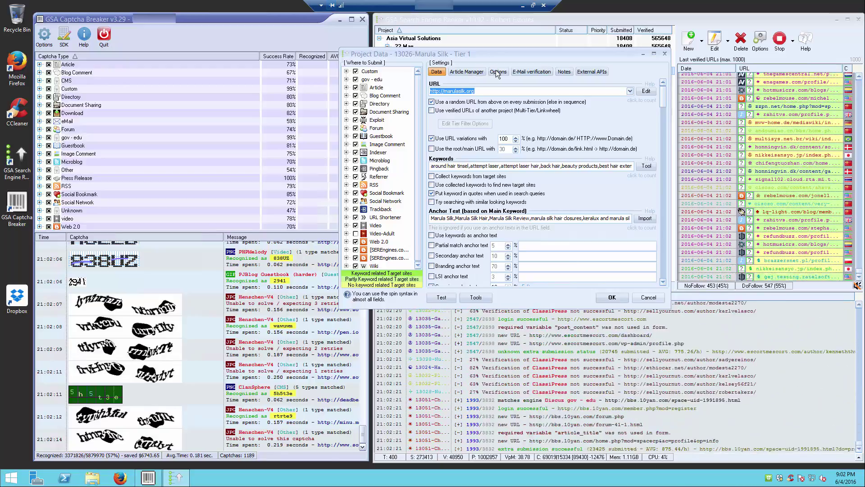
pyautogui.click(498, 72)
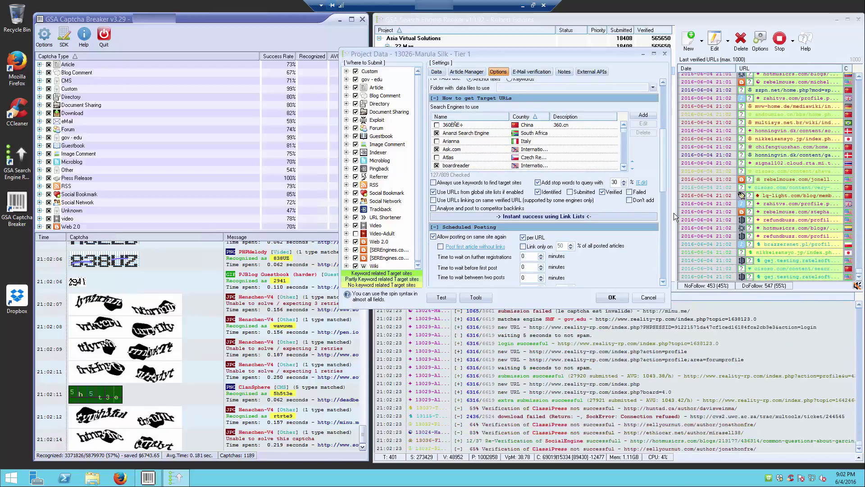
pyautogui.moveTo(662, 178); pyautogui.dragTo(668, 94)
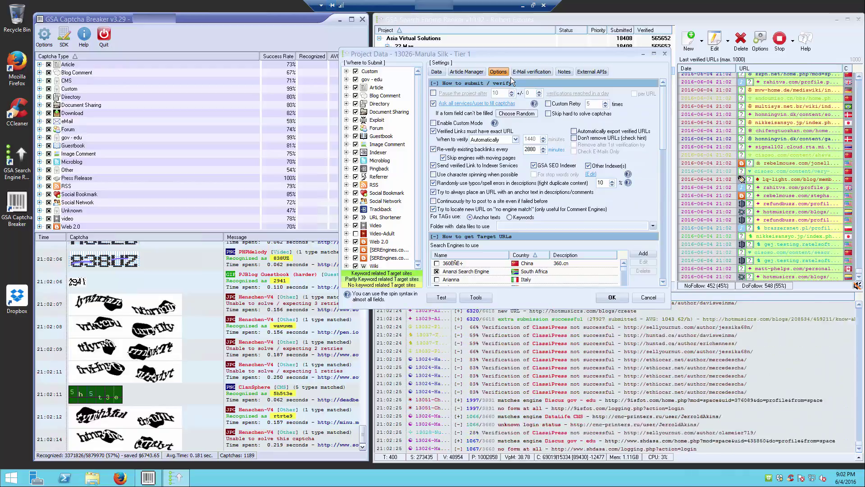
pyautogui.click(527, 72)
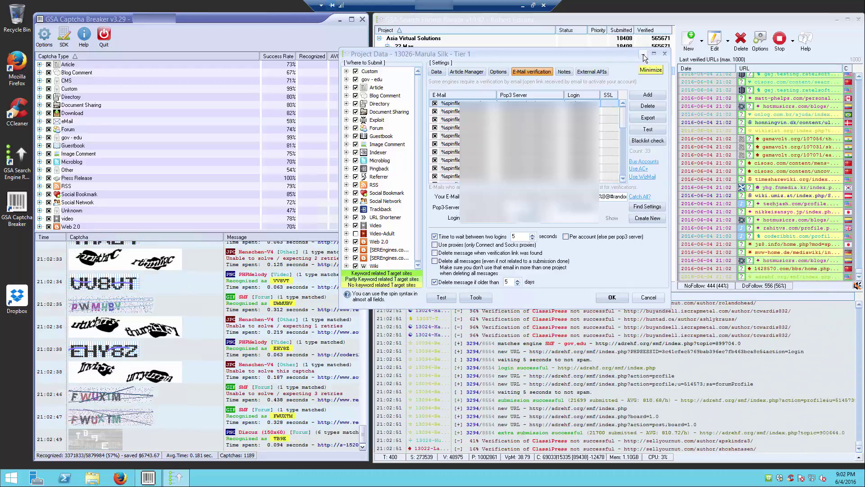
pyautogui.click(665, 53)
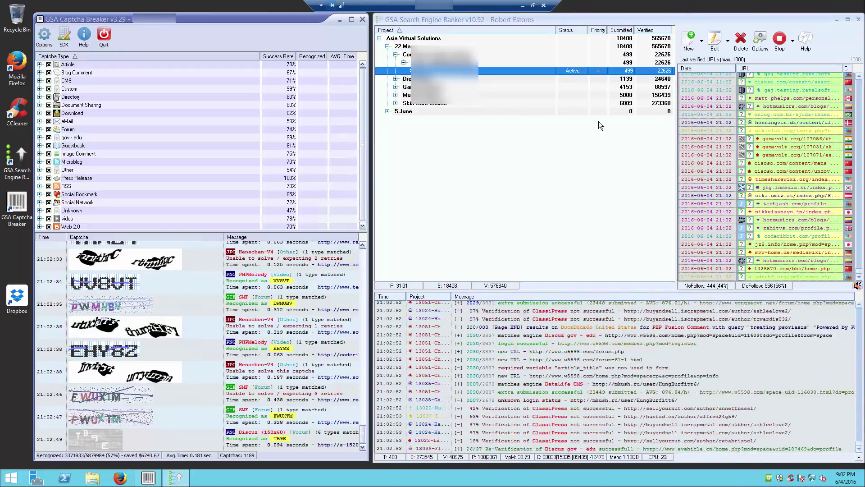
# - Open the program's global settings and examine the thread and proxy options for submission, also checking the proxy count in the status bar
pyautogui.click(761, 43)
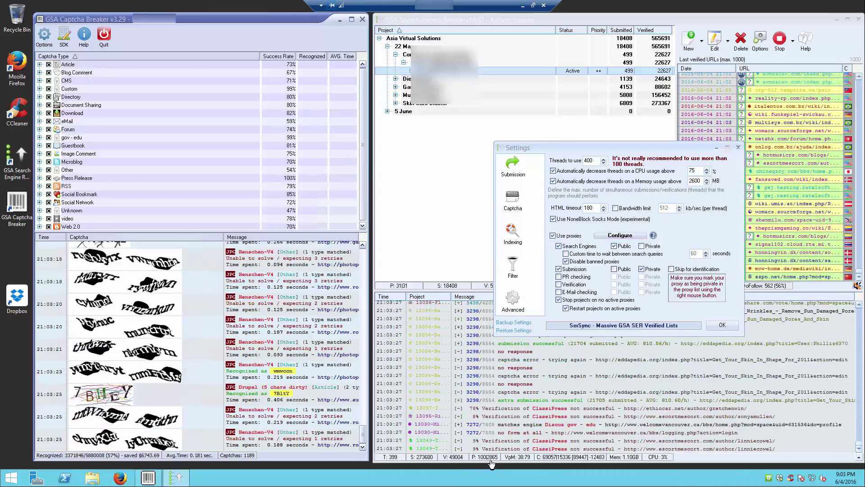
pyautogui.click(488, 457)
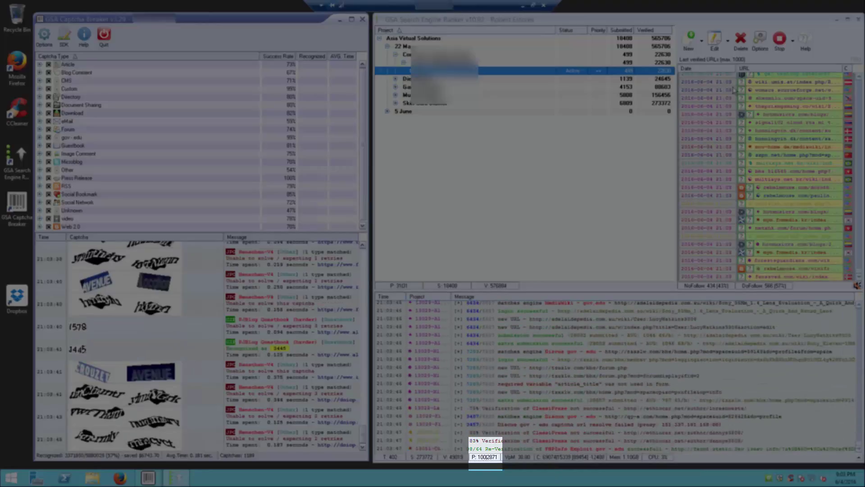
pyautogui.click(760, 39)
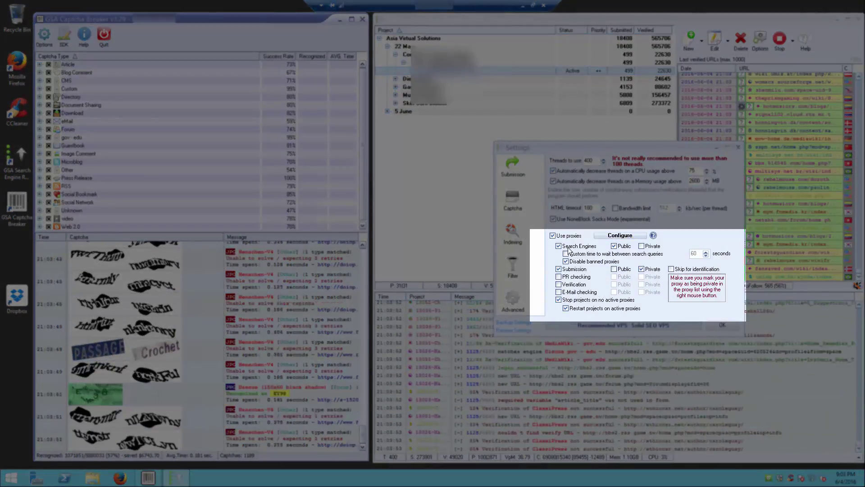
pyautogui.click(614, 246)
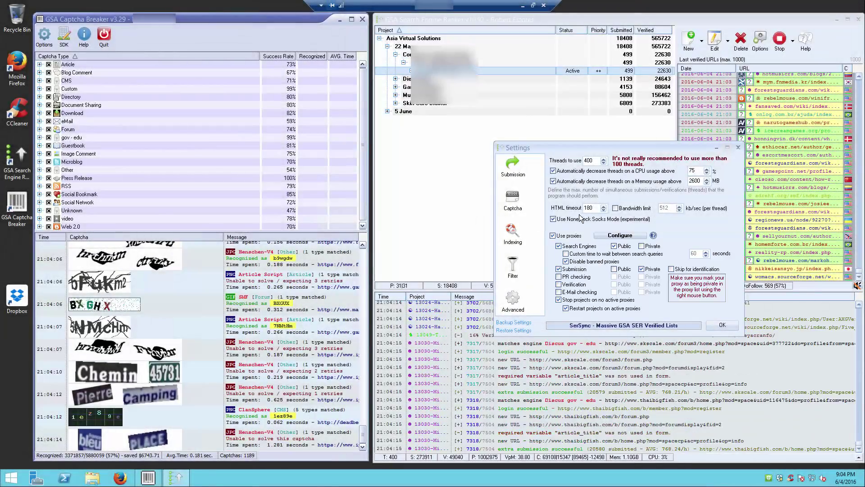
# - Look over the configured captcha services and the full list of indexing services in the global settings
pyautogui.click(512, 197)
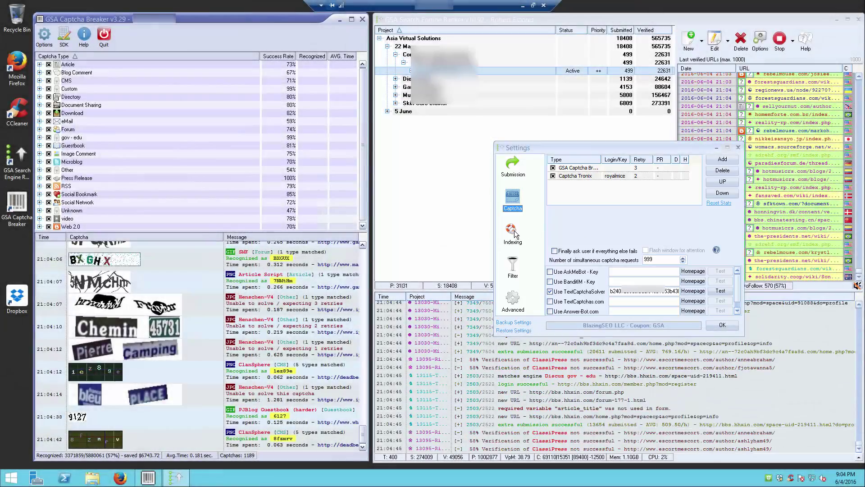
pyautogui.click(516, 234)
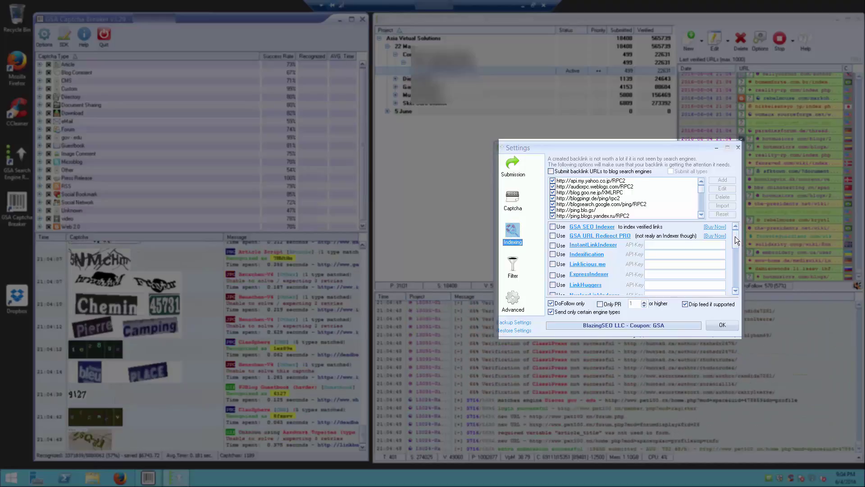
pyautogui.moveTo(734, 236); pyautogui.dragTo(734, 303)
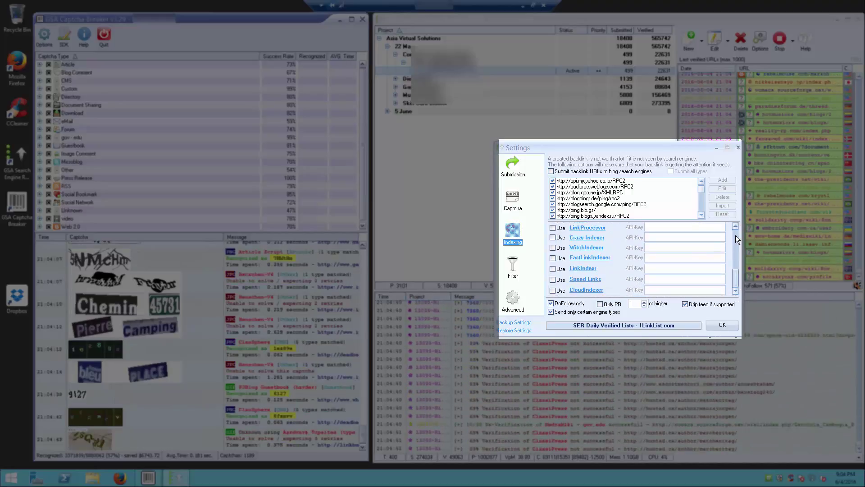
pyautogui.moveTo(736, 240); pyautogui.dragTo(735, 201)
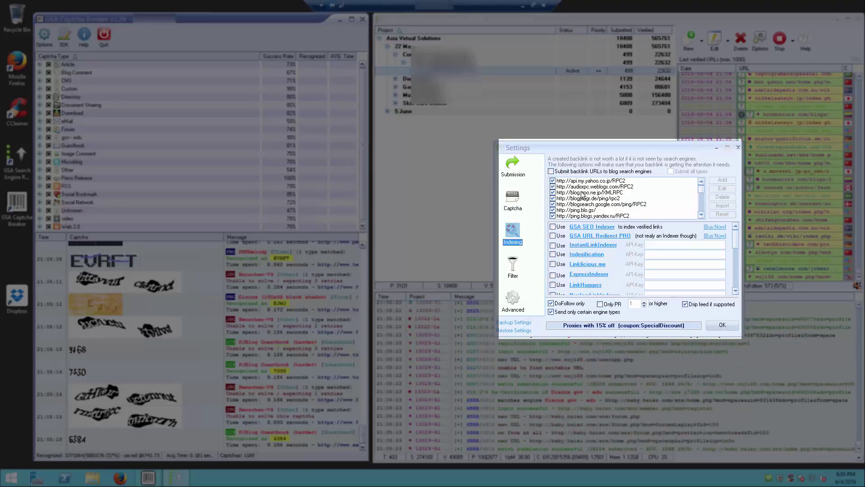
# - Look through the engine types to index for the "Send only certain engine types" option, and leave the option enabled with its original selection
pyautogui.click(551, 311)
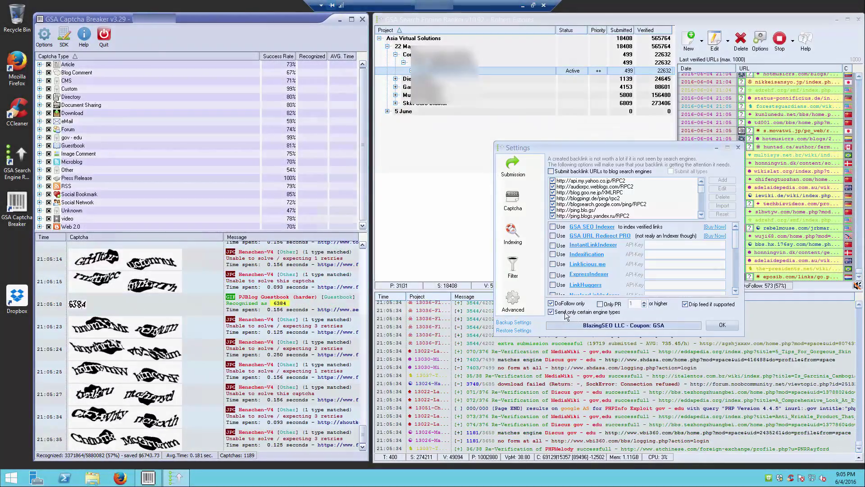
pyautogui.click(564, 313)
pyautogui.moveTo(486, 215); pyautogui.dragTo(486, 272)
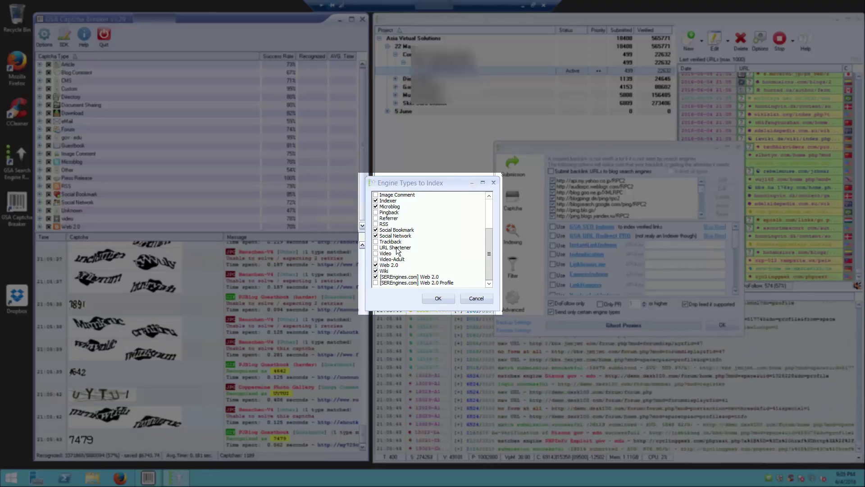
pyautogui.moveTo(490, 255); pyautogui.dragTo(493, 205)
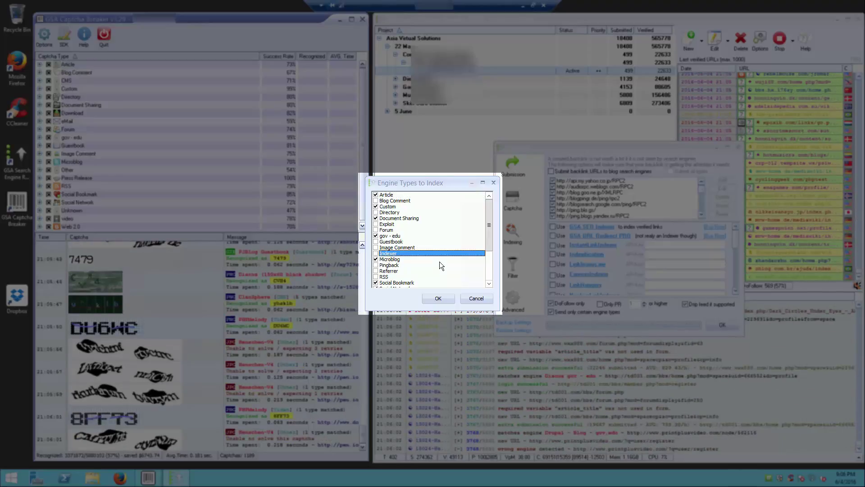
pyautogui.click(490, 283)
pyautogui.click(490, 283)
pyautogui.click(489, 284)
pyautogui.click(489, 283)
pyautogui.click(490, 283)
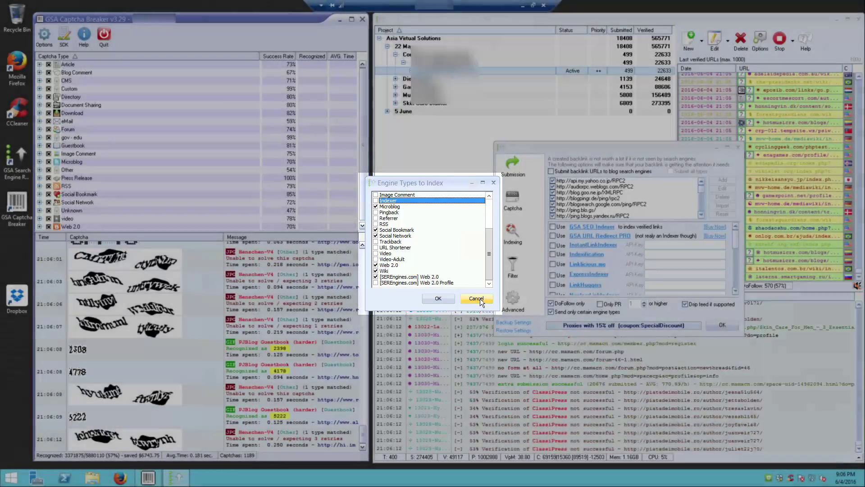
pyautogui.click(479, 298)
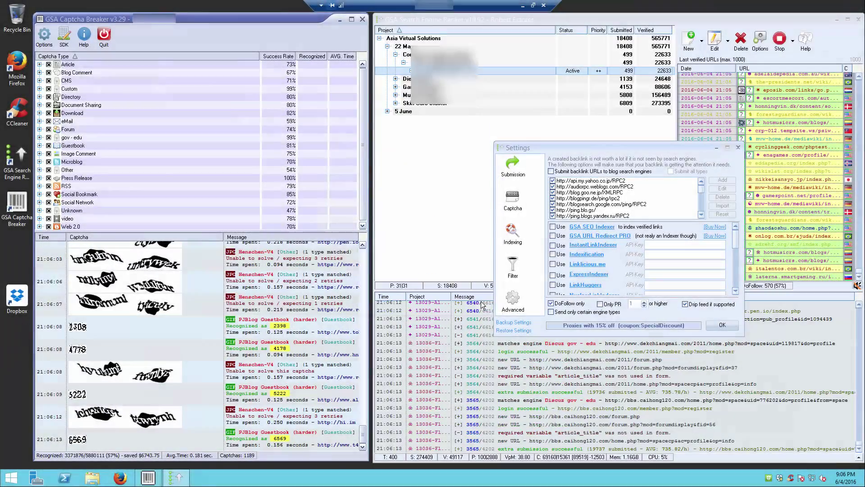
pyautogui.click(551, 314)
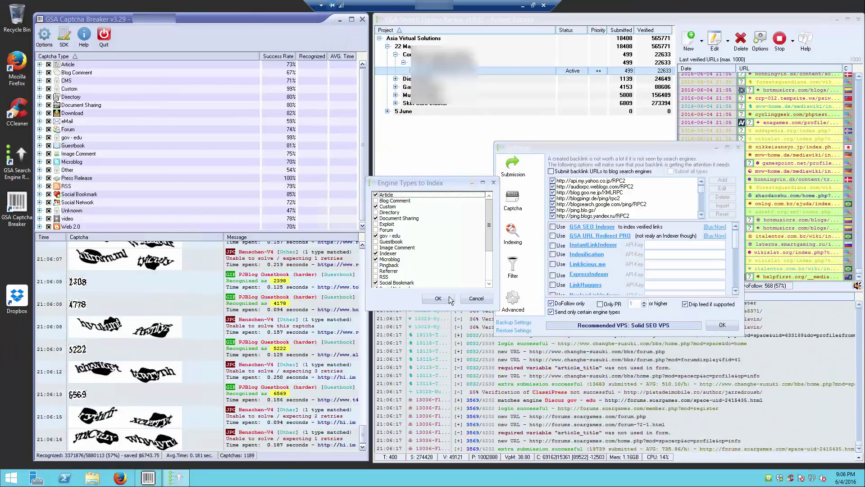
pyautogui.click(432, 298)
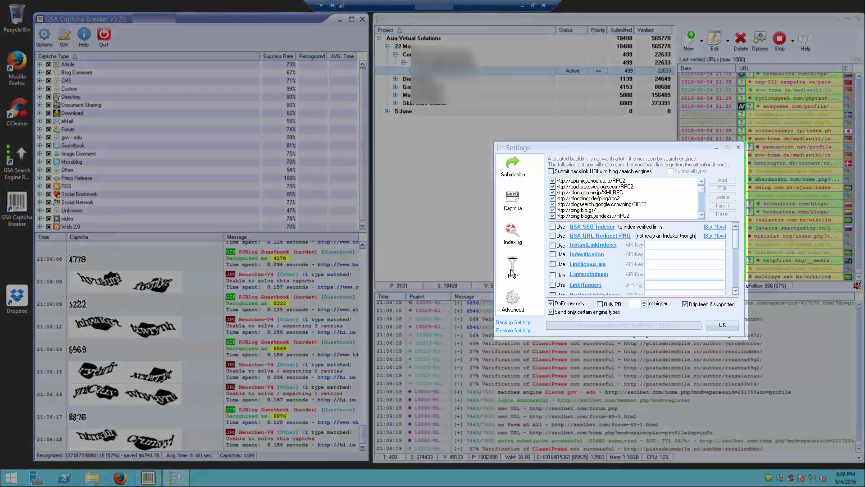
# - Review the blacklist filter and advanced site list settings, and show the identified site list statistics down to the total
pyautogui.click(513, 269)
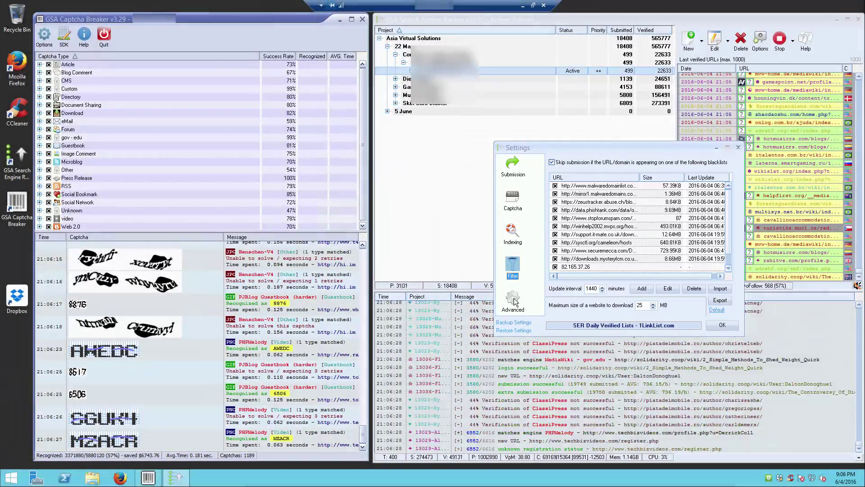
pyautogui.click(514, 300)
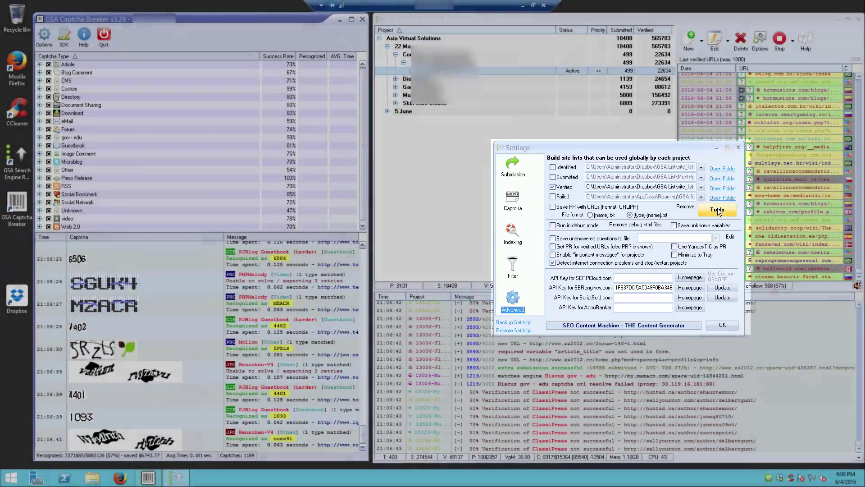
pyautogui.click(717, 208)
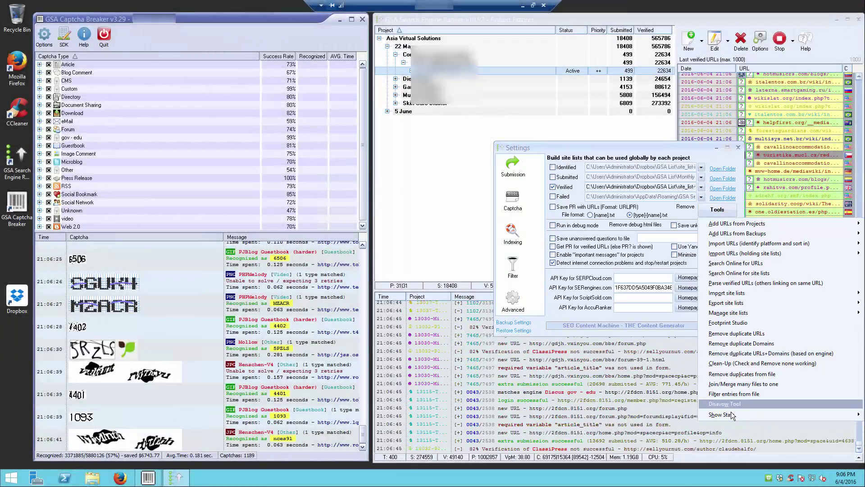
pyautogui.moveTo(732, 414)
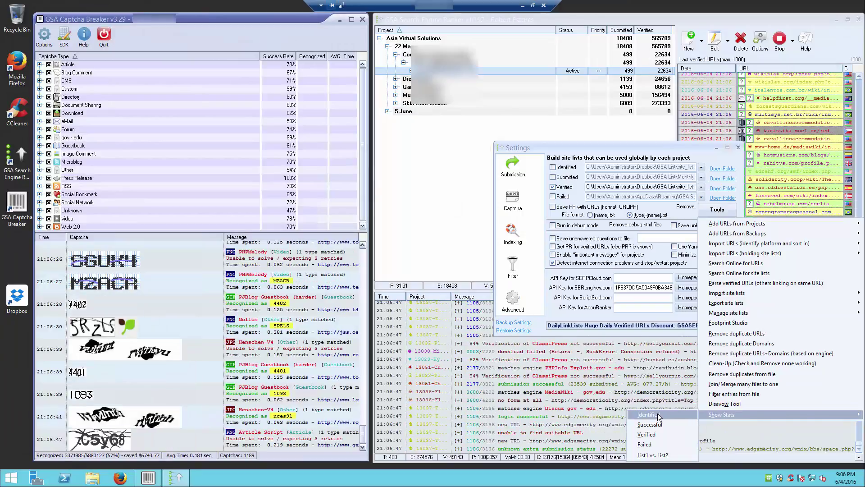
pyautogui.click(658, 415)
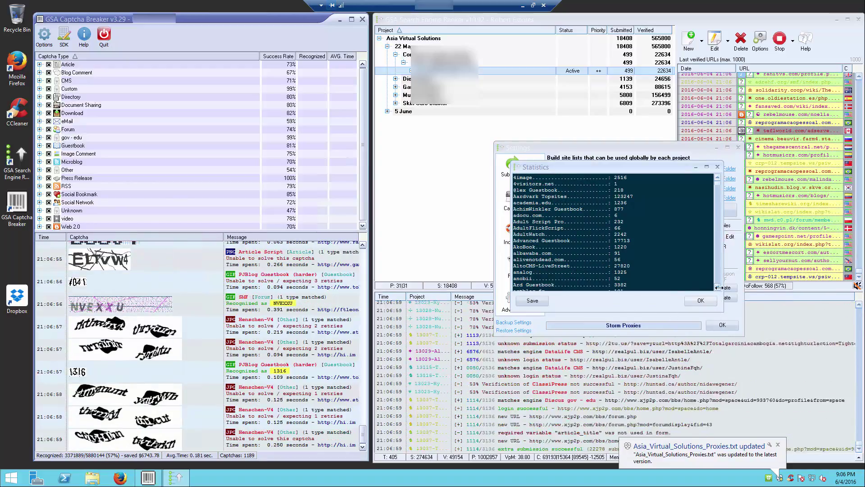
pyautogui.scroll(-10, 712, 252)
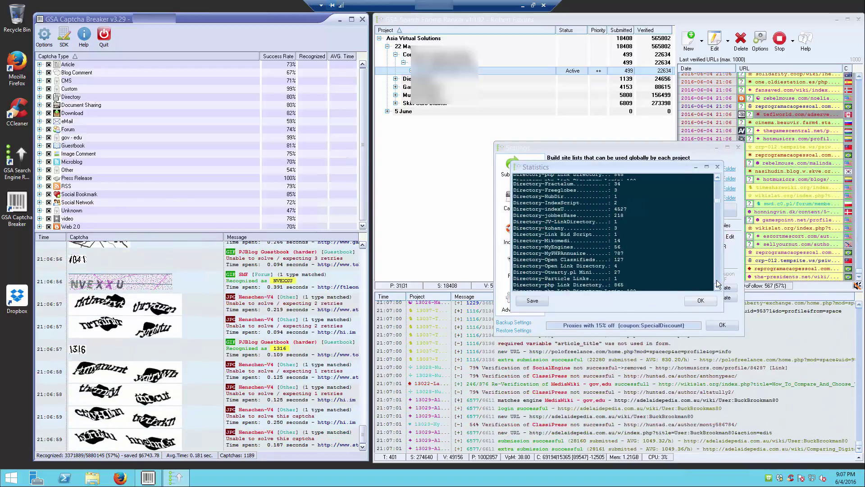
pyautogui.moveTo(718, 215); pyautogui.dragTo(719, 295)
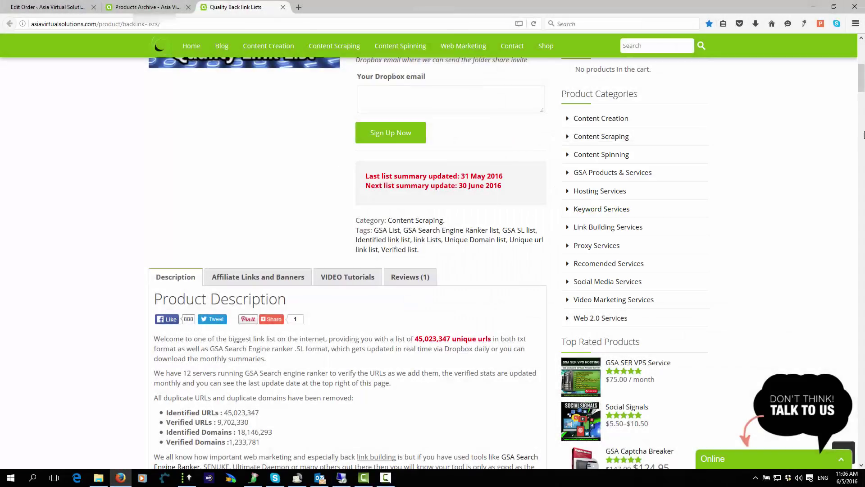
# - In the browser, review the identified and verified URL figures on the backlink list product page, and return to close the statistics
pyautogui.moveTo(861, 85); pyautogui.dragTo(859, 105)
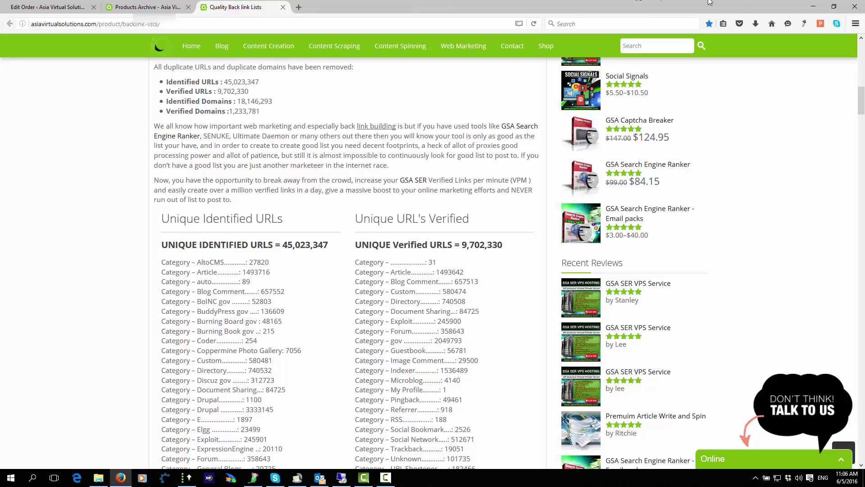
pyautogui.click(814, 9)
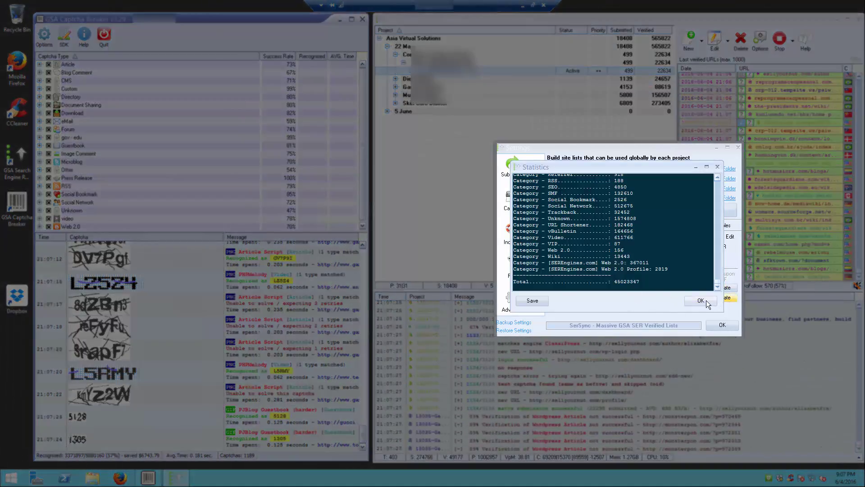
pyautogui.click(701, 300)
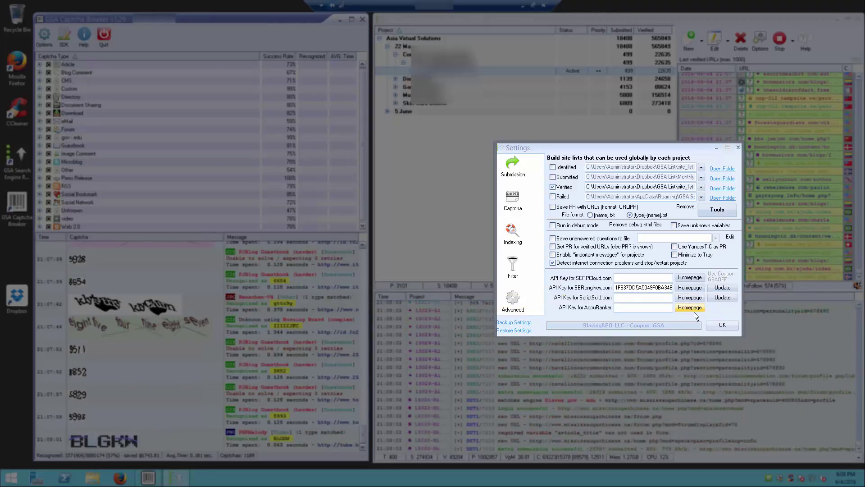
# - Review the SERengines API key entry and the other advanced options, and close the global settings
pyautogui.moveTo(626, 286)
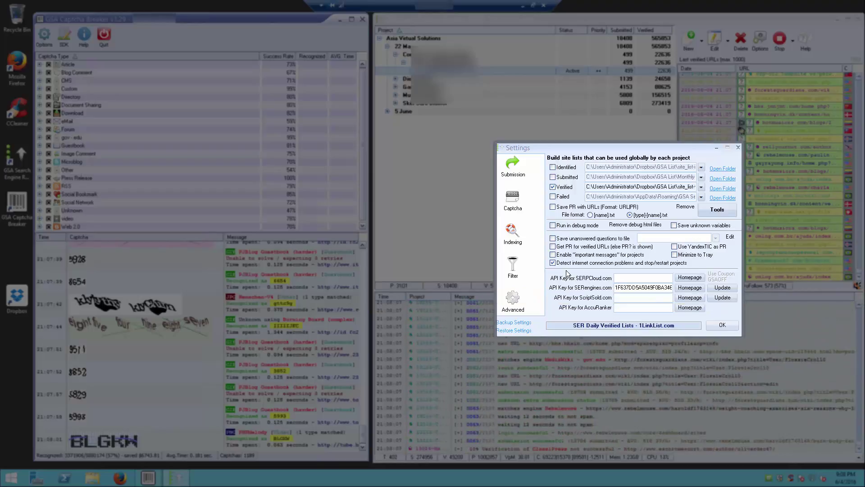
pyautogui.click(512, 305)
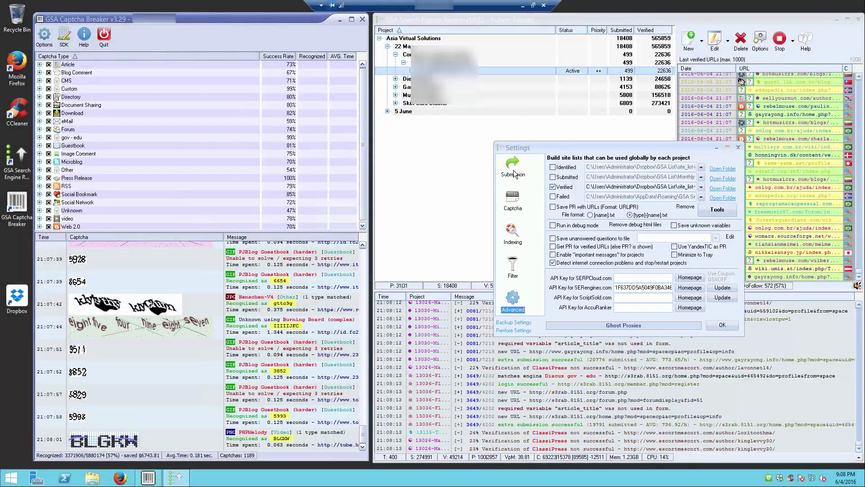
pyautogui.click(729, 323)
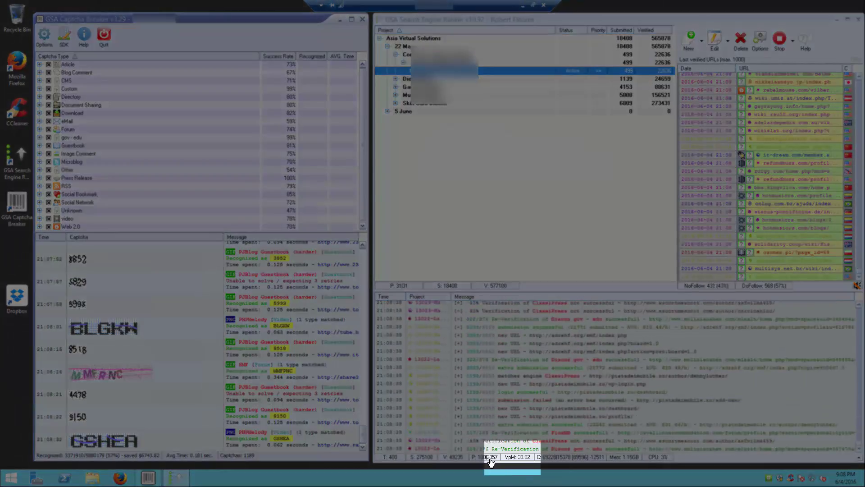
# - Switch the status bar rate from verifications per minute to "LpM - Links submitted per Minute"
pyautogui.moveTo(520, 461)
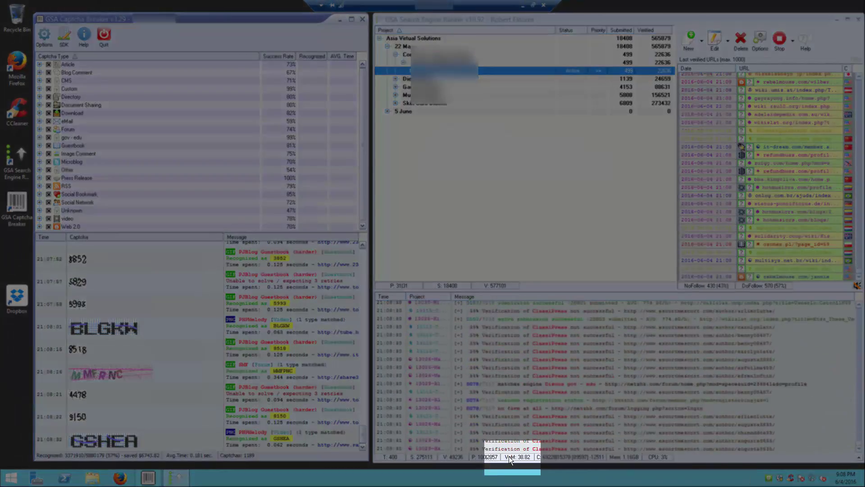
pyautogui.rightClick(524, 459)
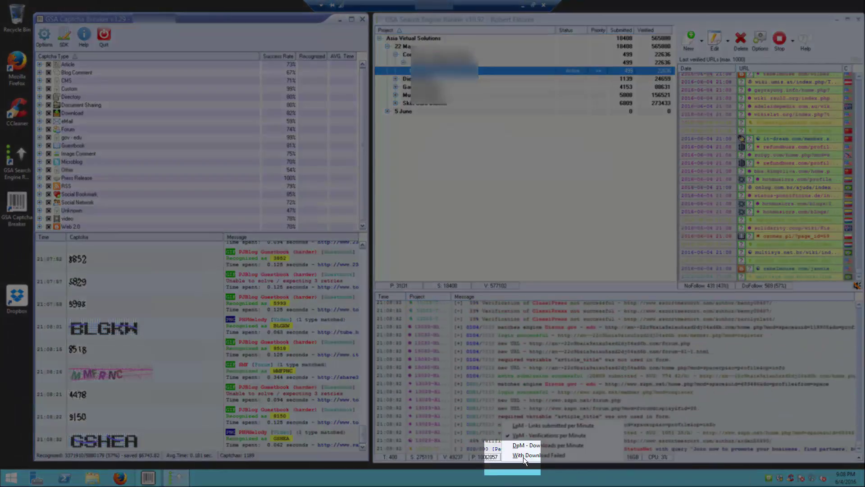
pyautogui.click(541, 426)
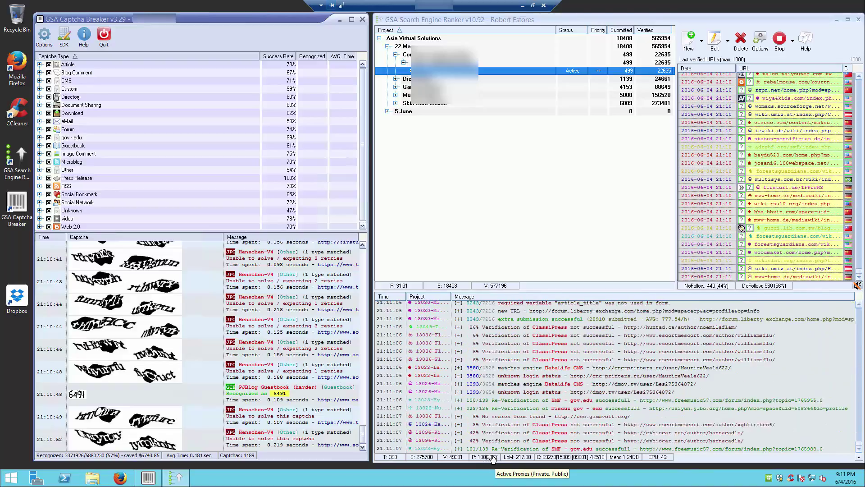
# - Check the recent file activity in the Dropbox popup and close it
pyautogui.click(780, 479)
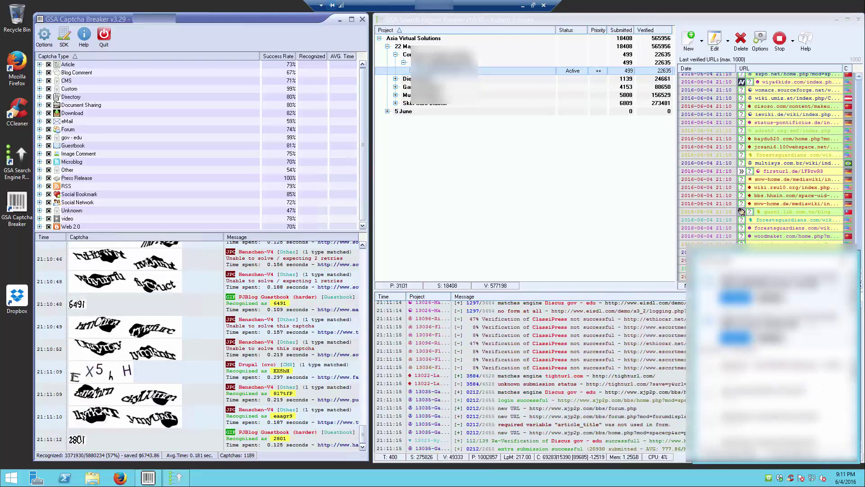
pyautogui.click(641, 483)
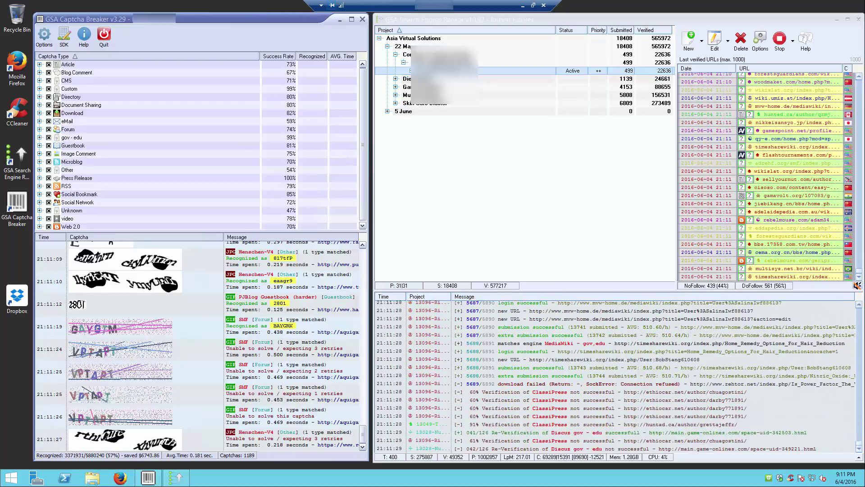
# - Disconnect from the remote server through its power options to return to the local desktop
pyautogui.moveTo(863, 2)
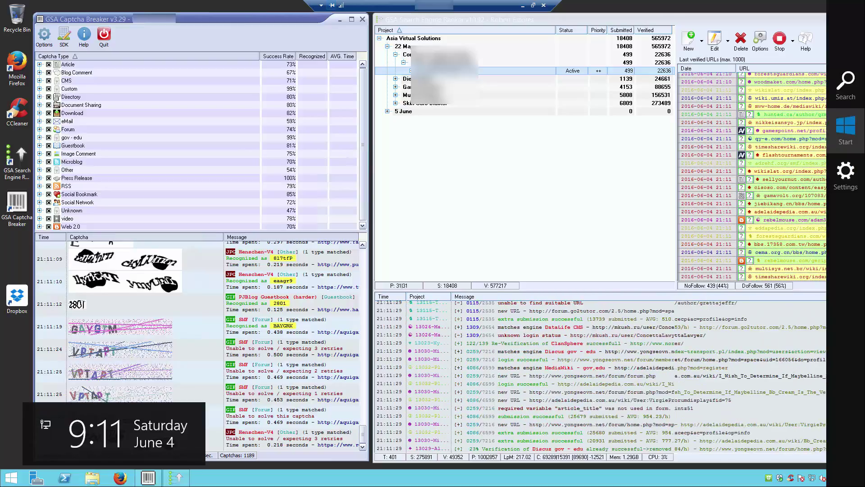
pyautogui.click(847, 179)
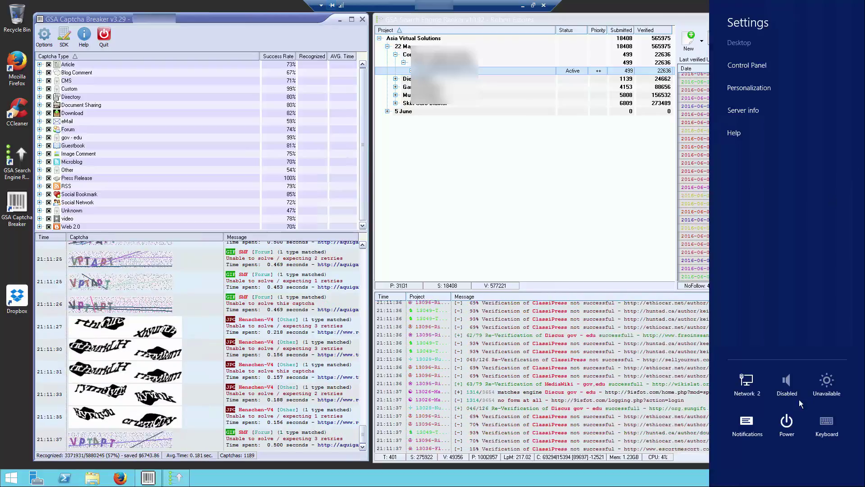
pyautogui.click(787, 423)
pyautogui.click(784, 358)
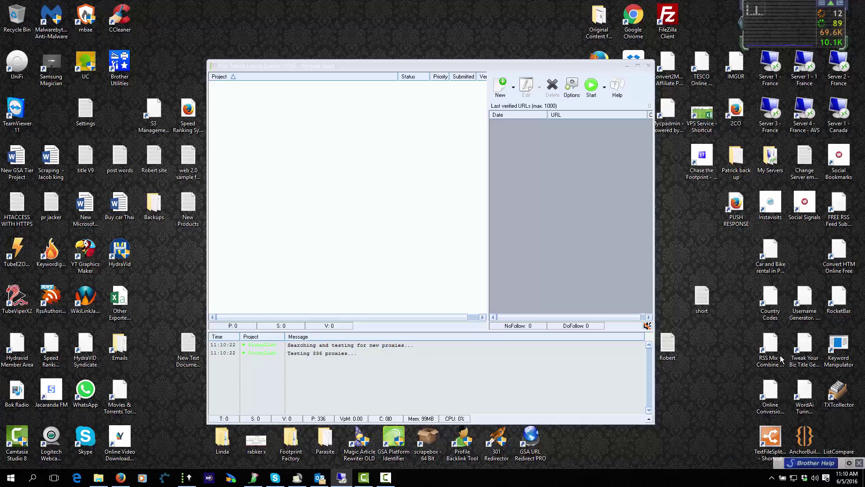